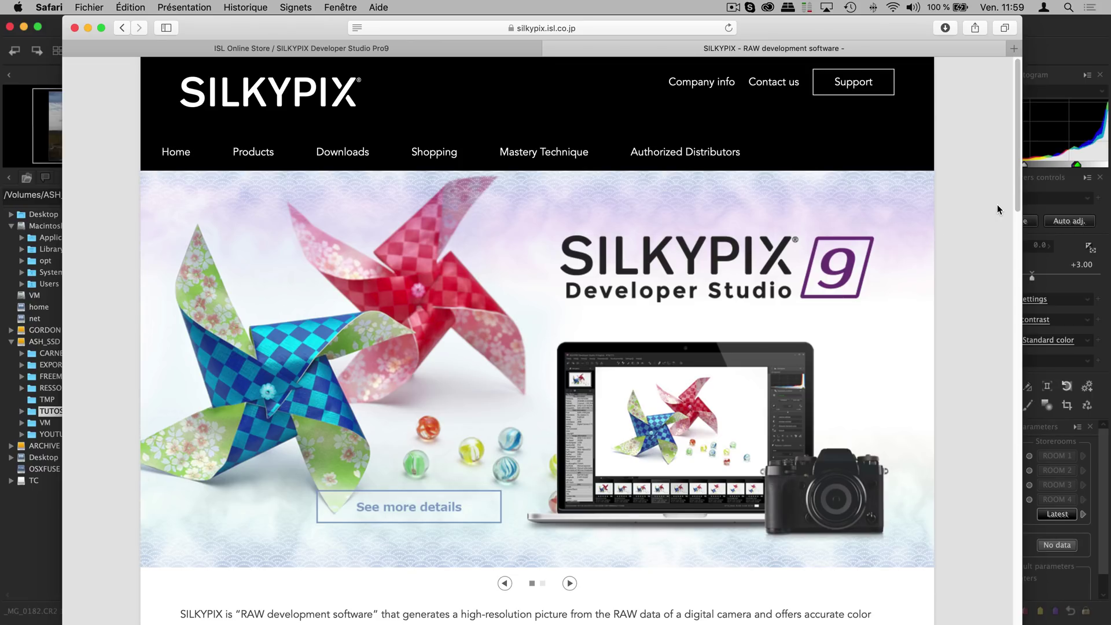
Read the SILKYPIX home page and the Developer Studio Pro9 purchasing and price details in the ISL Online Store
{"action": "mouse_move", "coordinate": [1018, 176]}
{"action": "left_mouse_down"}
{"action": "mouse_move", "coordinate": [1025, 556]}
{"action": "mouse_move", "coordinate": [1038, 248]}
{"action": "mouse_move", "coordinate": [1031, 187]}
{"action": "left_mouse_up"}
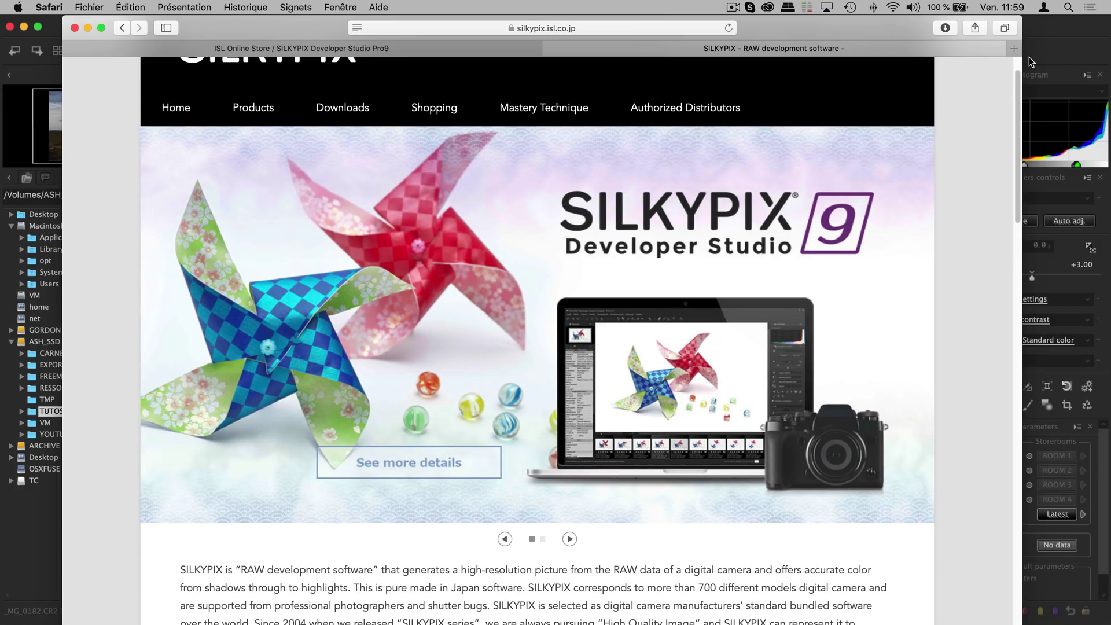
{"action": "left_click", "coordinate": [1047, 35]}
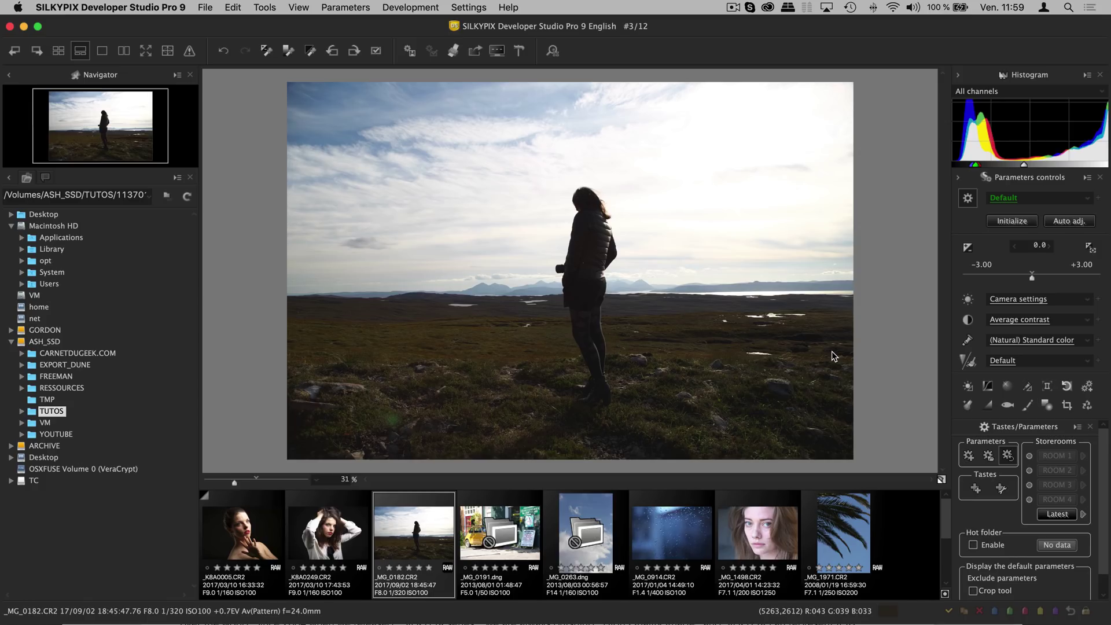
{"action": "key", "text": "super+Tab"}
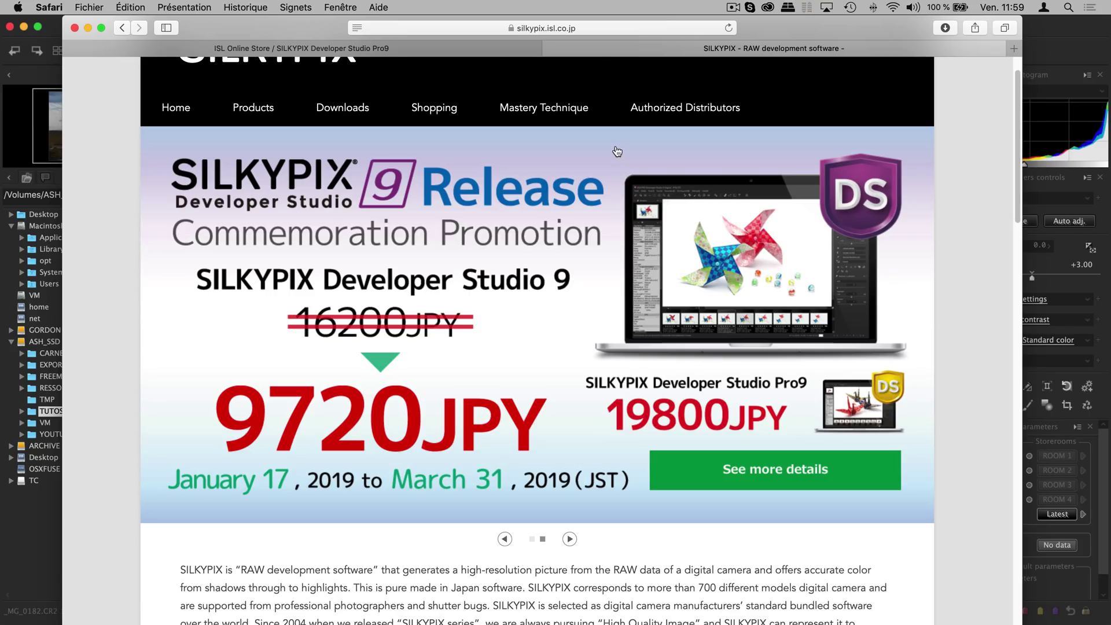
{"action": "left_click", "coordinate": [460, 48]}
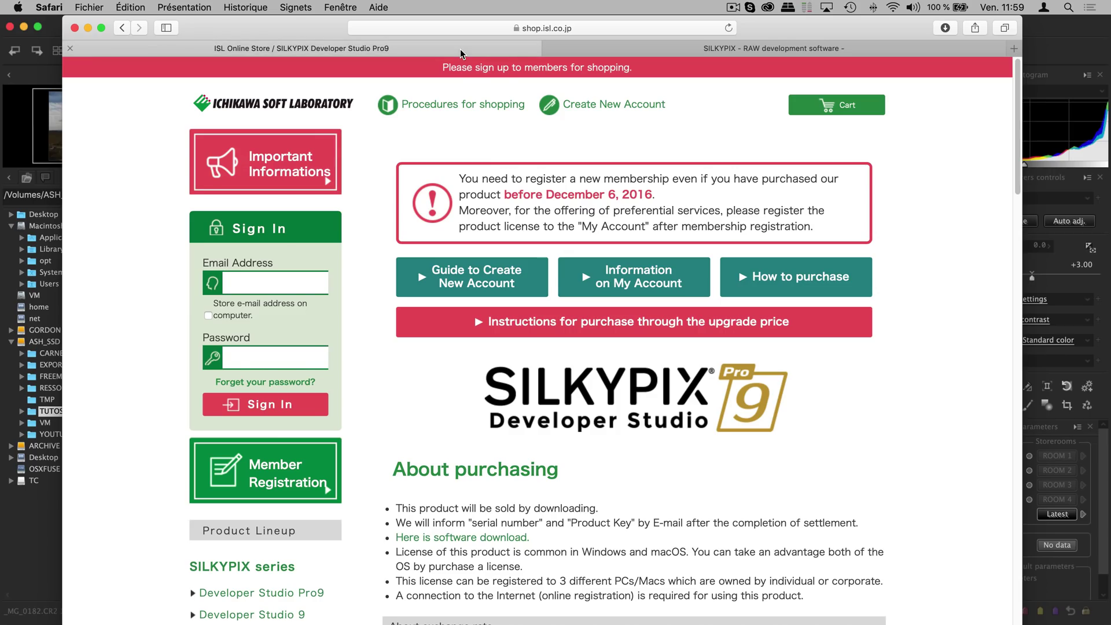
{"action": "scroll", "coordinate": [474, 341], "scroll_direction": "down", "scroll_amount": 7}
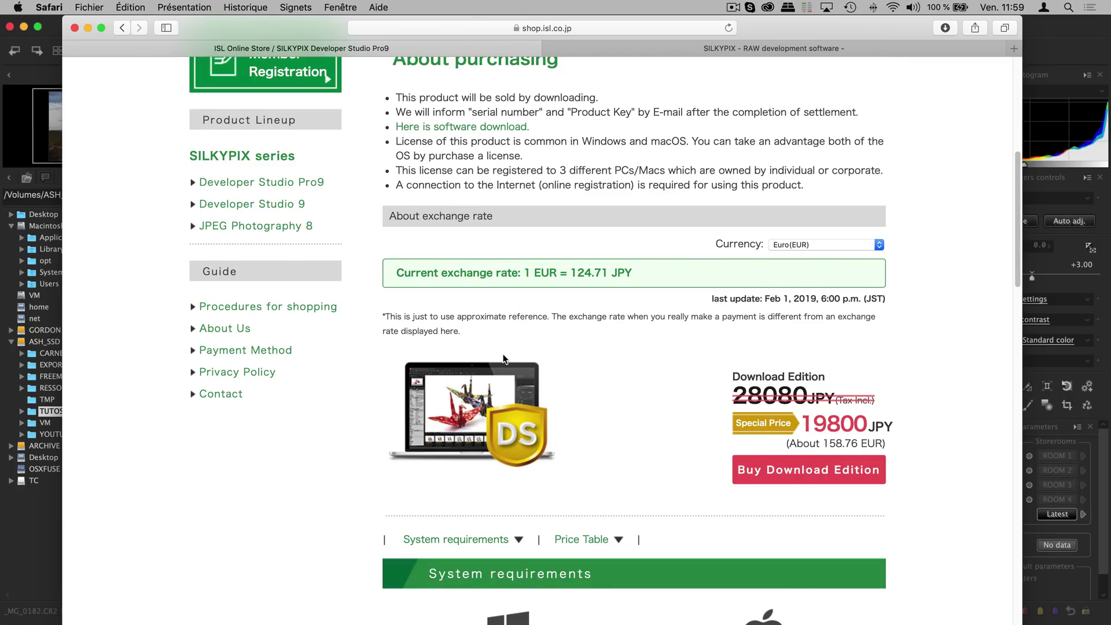
{"action": "scroll", "coordinate": [539, 341], "scroll_direction": "up", "scroll_amount": 1}
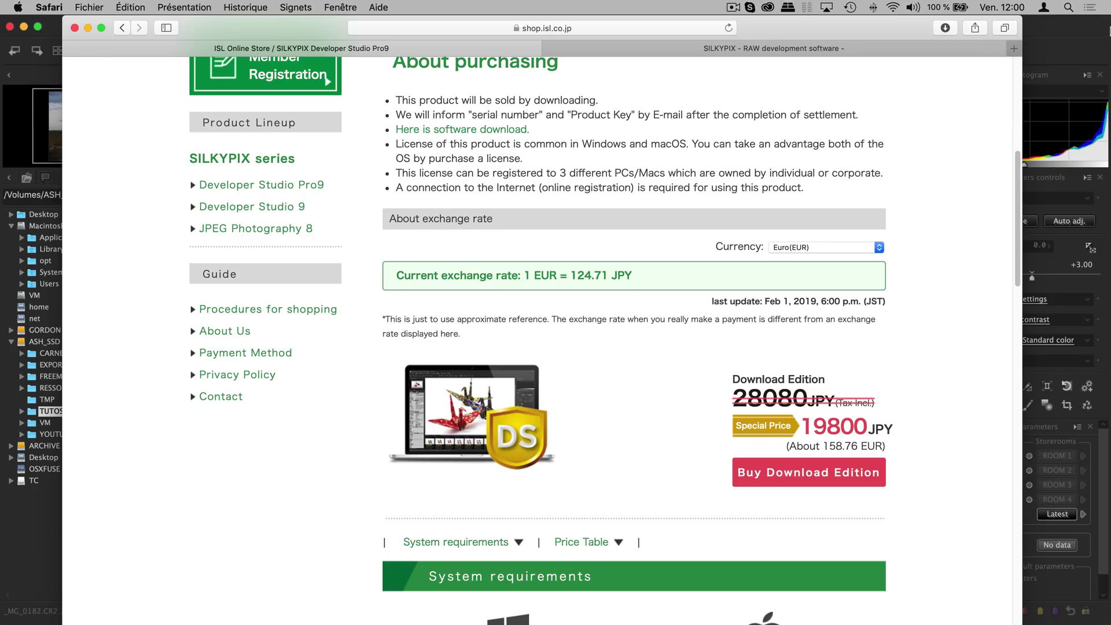
Switch to SILKYPIX Developer Studio Pro 9 and compare the thumbnail, preview and full-screen displays, ending in the combined preview-and-thumbnails view
{"action": "left_click", "coordinate": [1059, 21]}
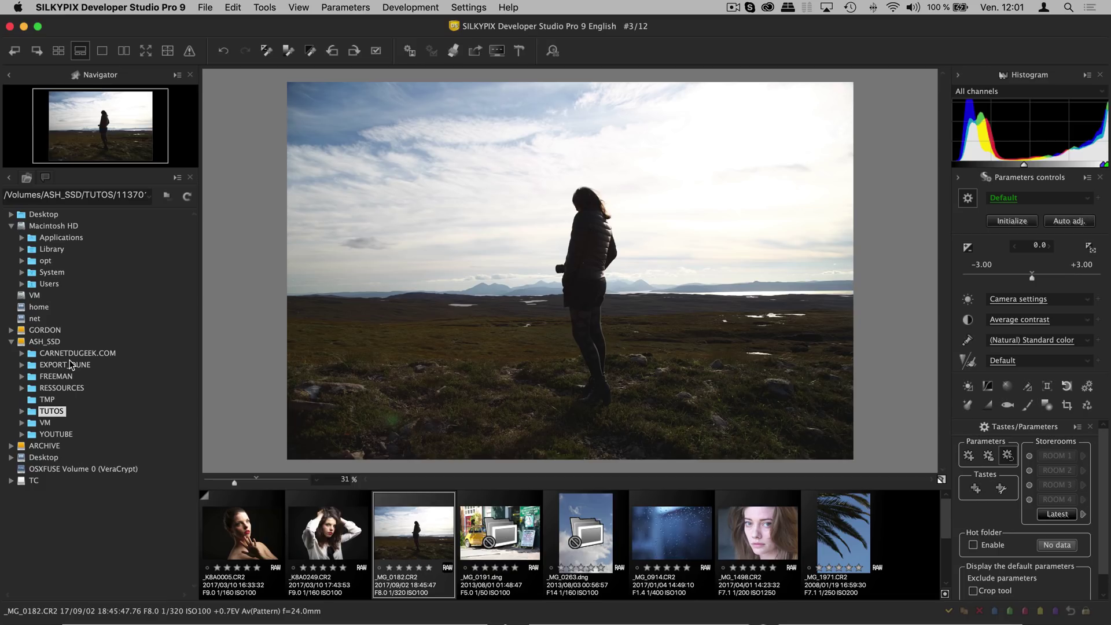
{"action": "left_click", "coordinate": [58, 50]}
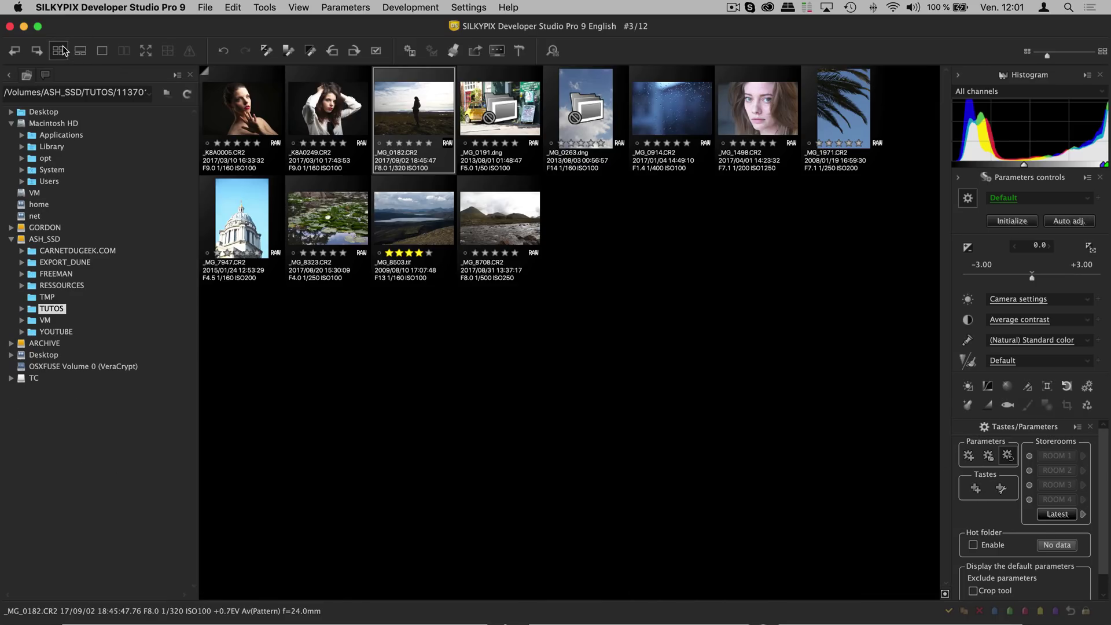
{"action": "left_click", "coordinate": [98, 51]}
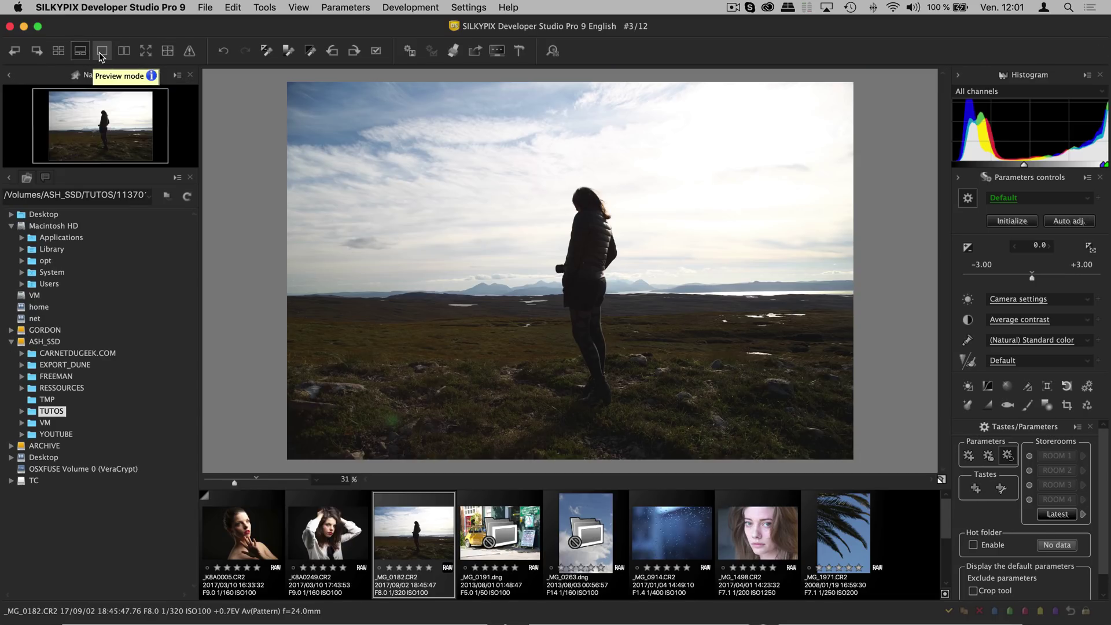
{"action": "left_click", "coordinate": [101, 51]}
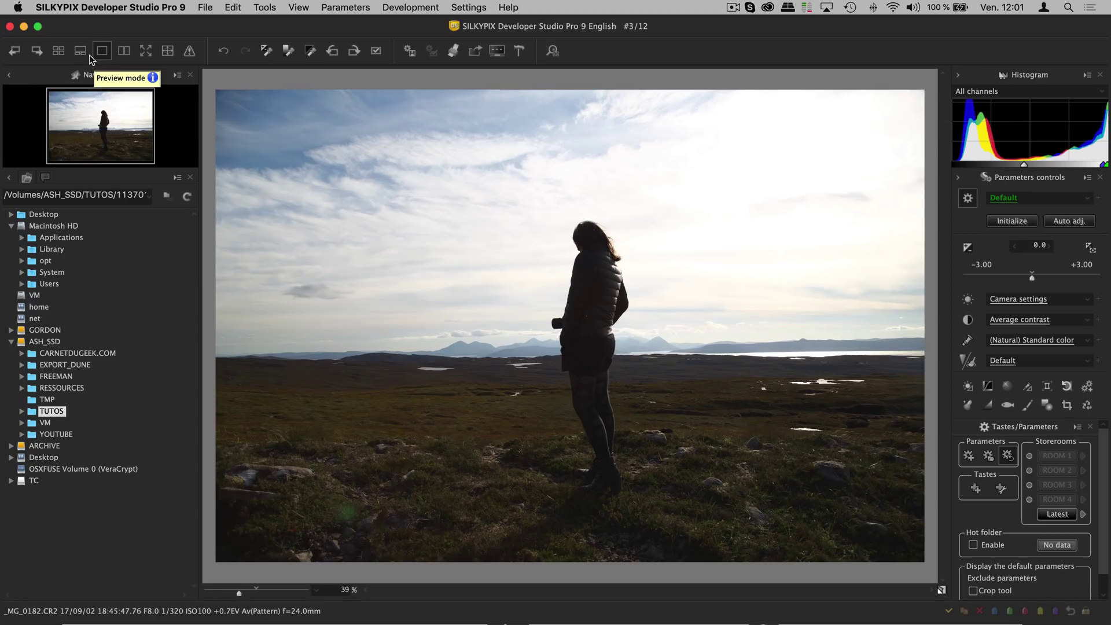
{"action": "left_click", "coordinate": [145, 51]}
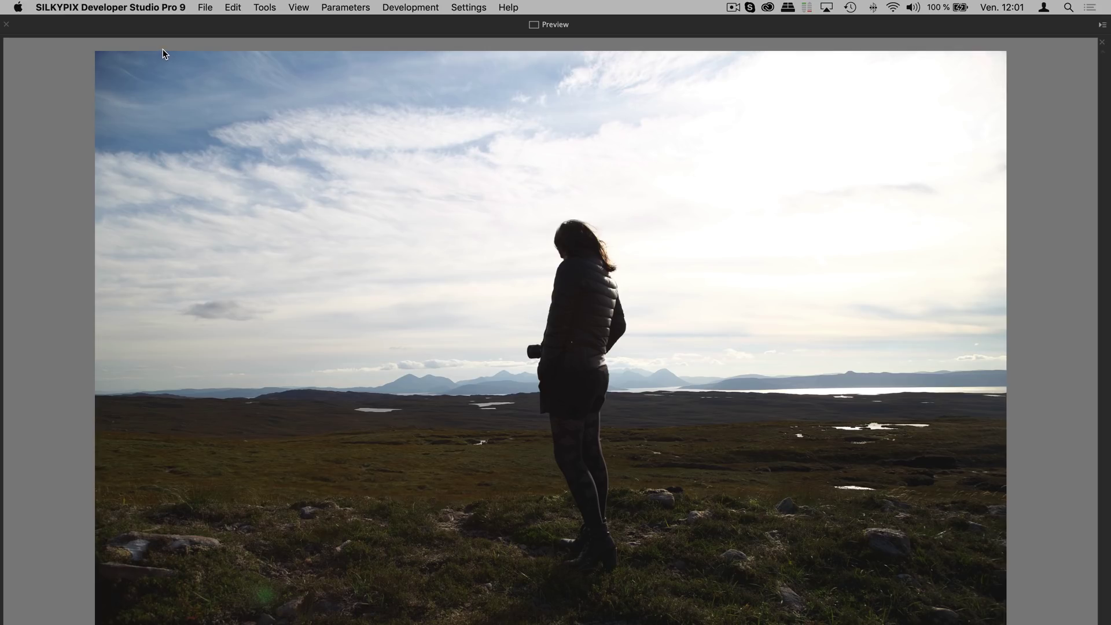
{"action": "left_click", "coordinate": [6, 24]}
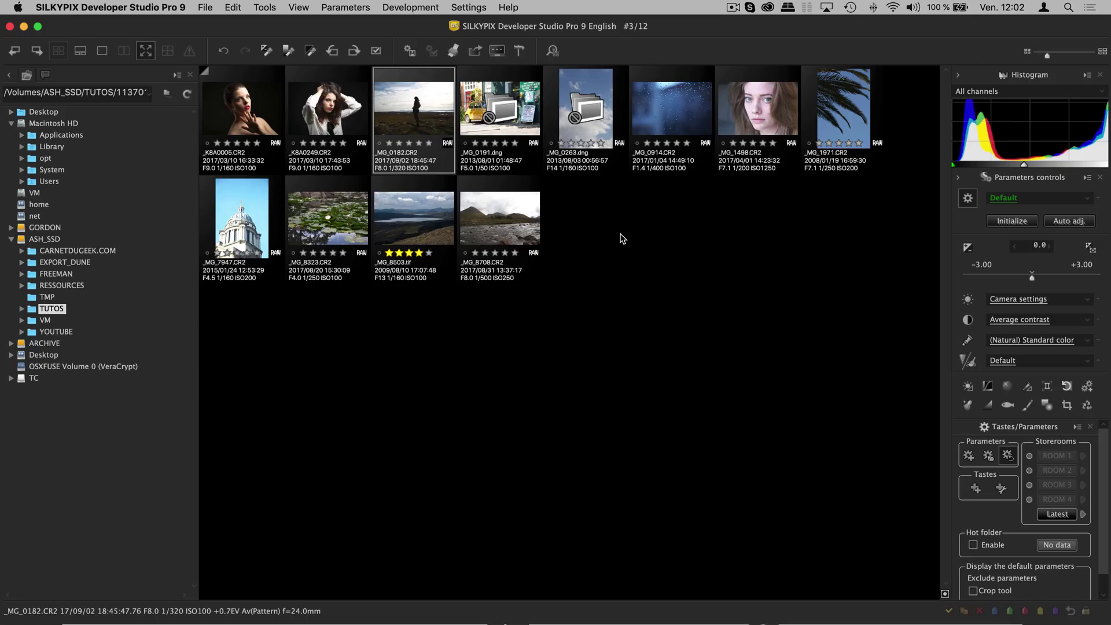
{"action": "left_click", "coordinate": [81, 52]}
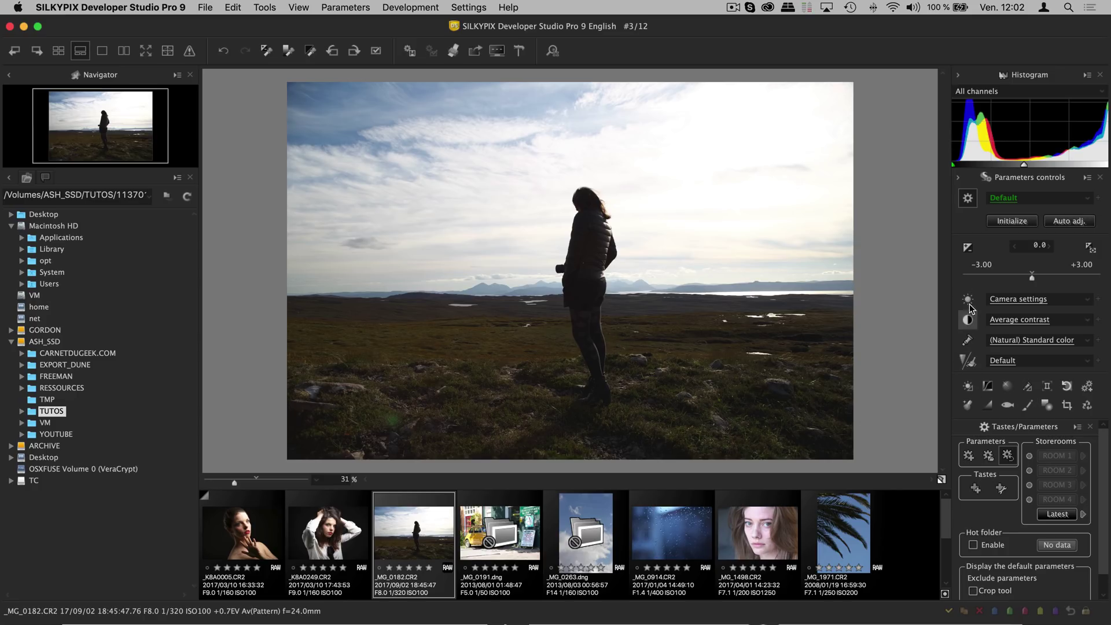
Look through the white balance and contrast presets and the White balance settings, ending on the Tastes/Parameters settings
{"action": "left_click", "coordinate": [1086, 299]}
{"action": "left_click", "coordinate": [1082, 310]}
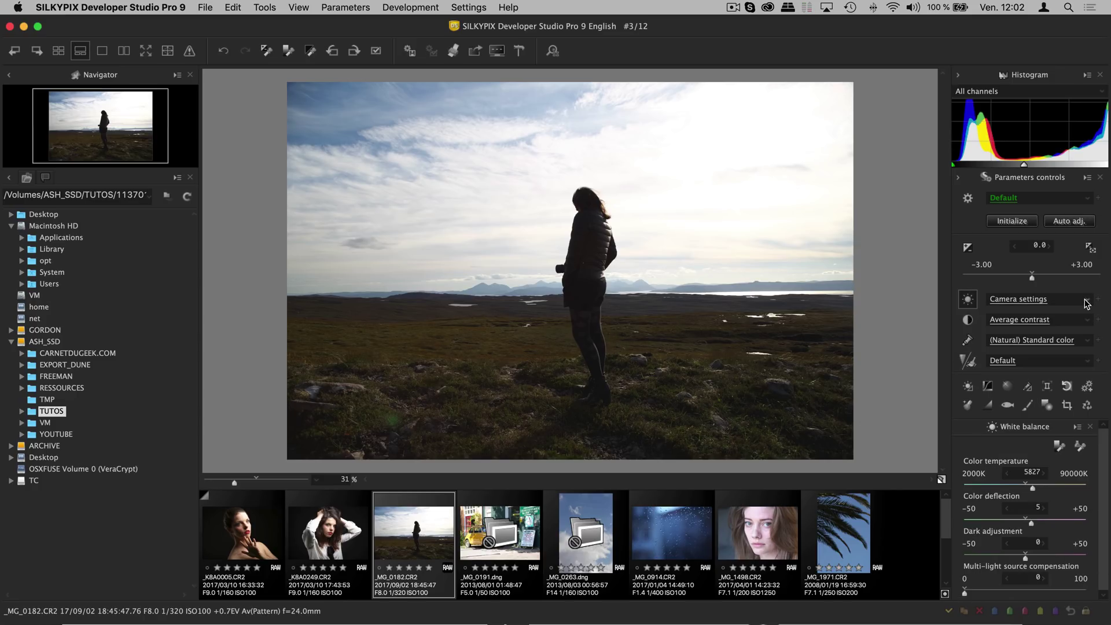
{"action": "left_click", "coordinate": [1039, 320]}
{"action": "left_click", "coordinate": [1039, 317]}
{"action": "left_click", "coordinate": [967, 299]}
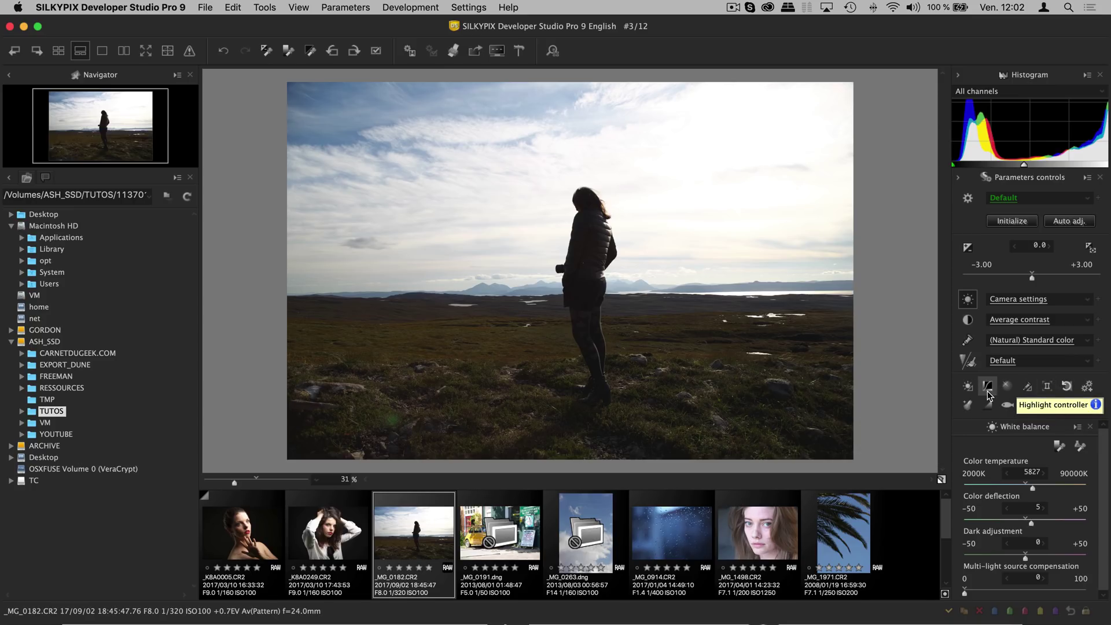
{"action": "left_click", "coordinate": [967, 198]}
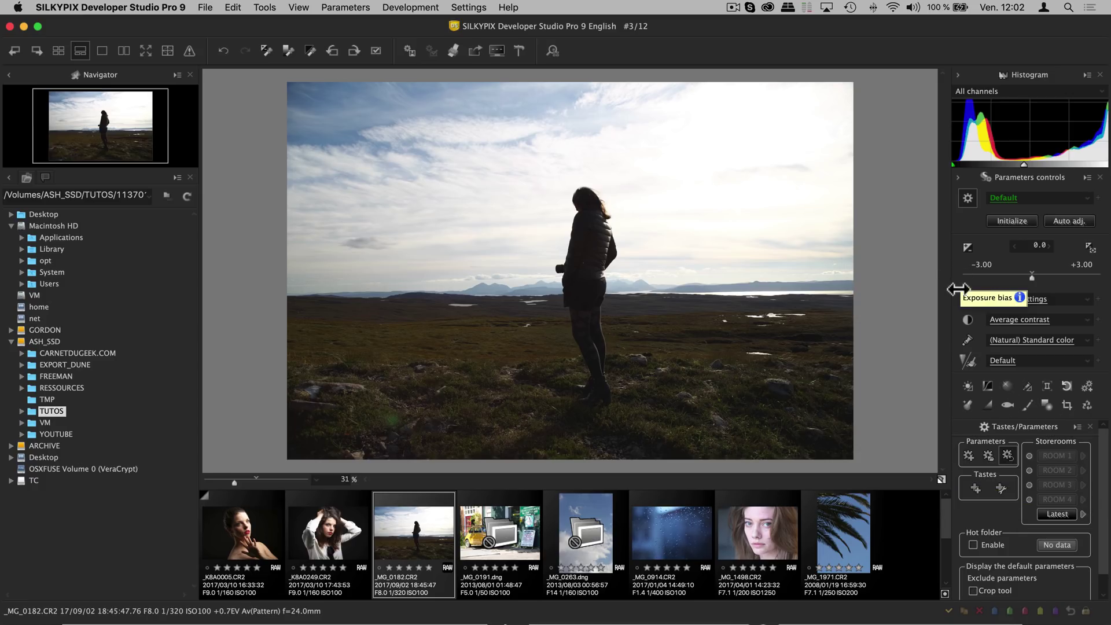
Adjust the exposure of _MG_0182.CR2 with Highlight -100, exposure bias -1/2 and Shadow 28
{"action": "left_click", "coordinate": [966, 247]}
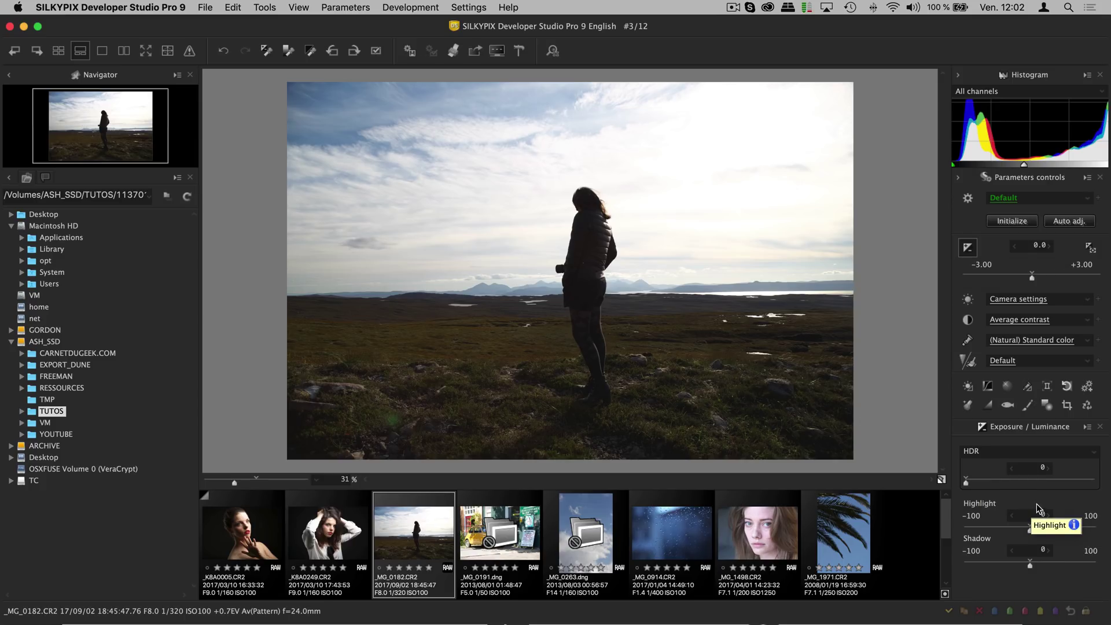
{"action": "left_click_drag", "start_coordinate": [1030, 530], "coordinate": [964, 525]}
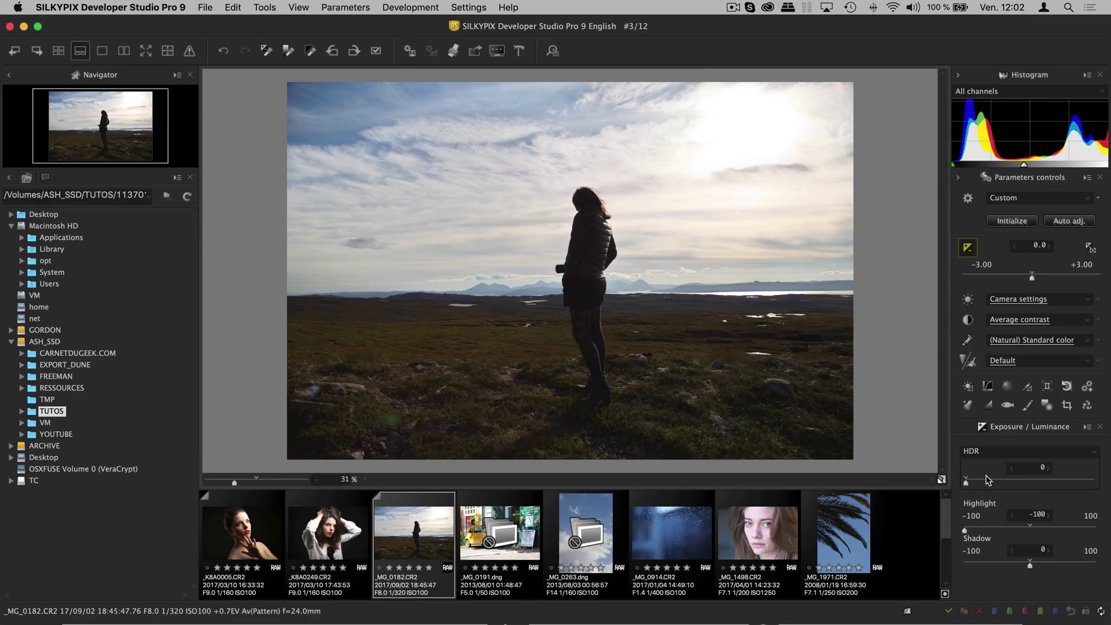
{"action": "left_click_drag", "start_coordinate": [1033, 281], "coordinate": [1020, 278]}
{"action": "left_click_drag", "start_coordinate": [1030, 564], "coordinate": [1048, 565]}
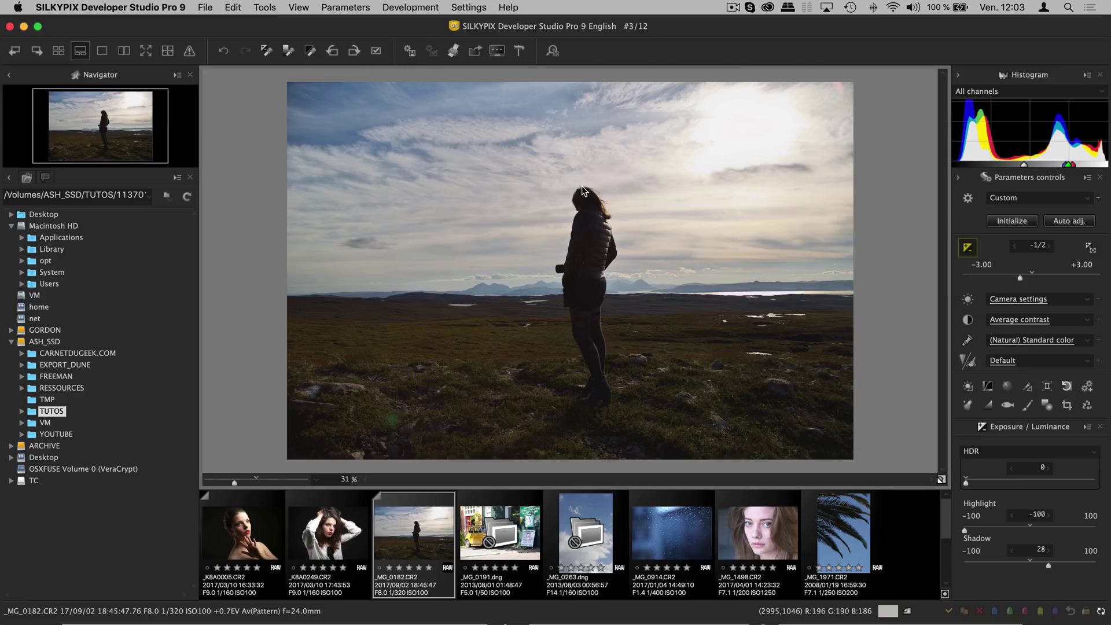
Examine the woman's jacket and camera in the photo at high magnification, ending at 90 %
{"action": "scroll", "coordinate": [252, 485], "scroll_direction": "up", "scroll_amount": 5}
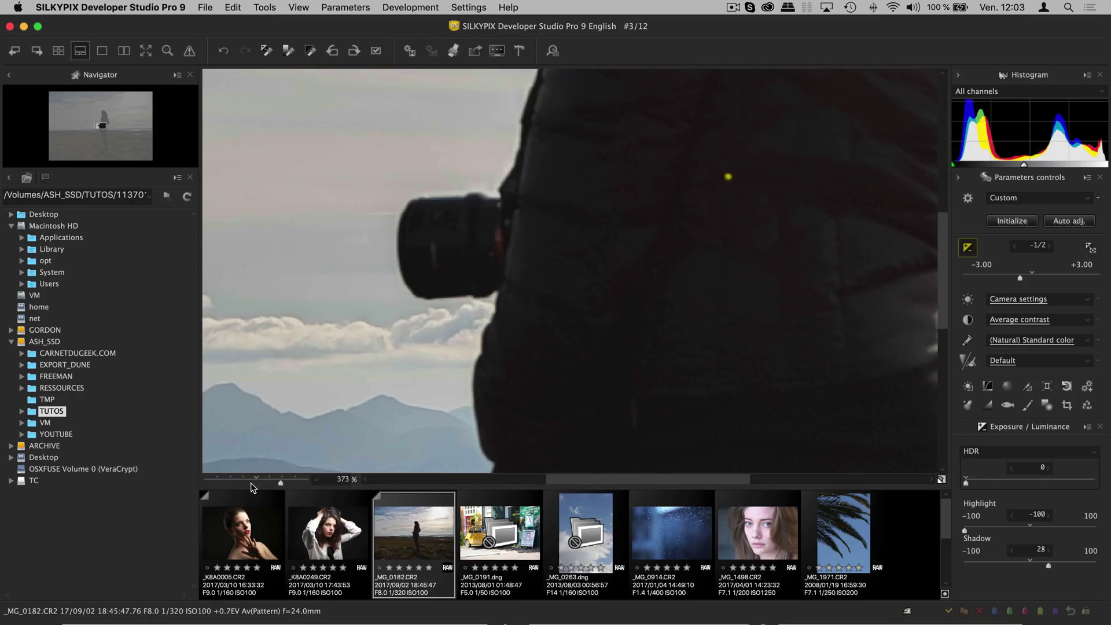
{"action": "scroll", "coordinate": [253, 488], "scroll_direction": "down", "scroll_amount": 6}
{"action": "mouse_move", "coordinate": [253, 485]}
{"action": "left_mouse_down"}
{"action": "mouse_move", "coordinate": [232, 487]}
{"action": "mouse_move", "coordinate": [262, 492]}
{"action": "mouse_move", "coordinate": [220, 496]}
{"action": "mouse_move", "coordinate": [272, 495]}
{"action": "mouse_move", "coordinate": [230, 494]}
{"action": "mouse_move", "coordinate": [249, 497]}
{"action": "mouse_move", "coordinate": [234, 482]}
{"action": "mouse_move", "coordinate": [275, 484]}
{"action": "mouse_move", "coordinate": [254, 485]}
{"action": "left_mouse_up"}
{"action": "scroll", "coordinate": [249, 495], "scroll_direction": "up", "scroll_amount": 3}
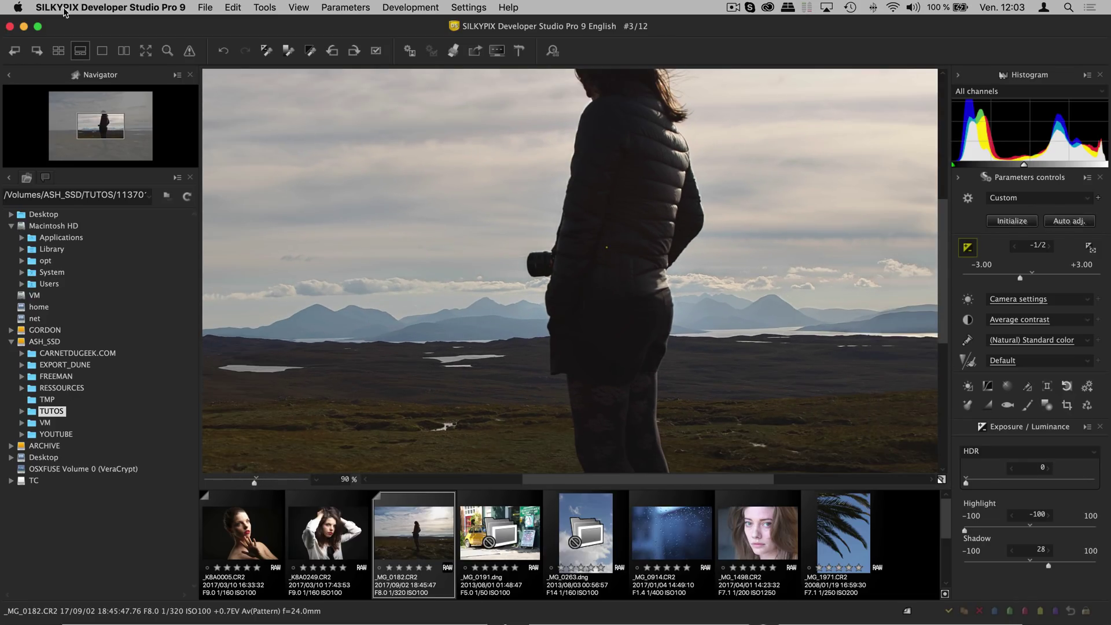
Check the Mac's processor, memory and graphics specifications in the system overview, and close it again
{"action": "left_click", "coordinate": [18, 7]}
{"action": "left_click", "coordinate": [46, 25]}
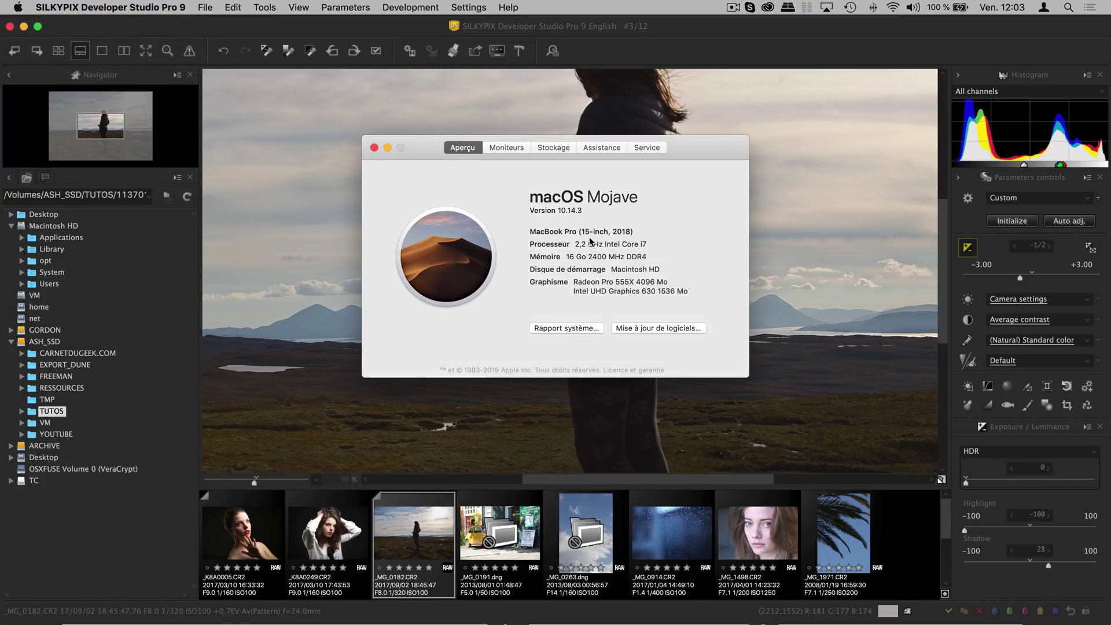
{"action": "left_click", "coordinate": [373, 147]}
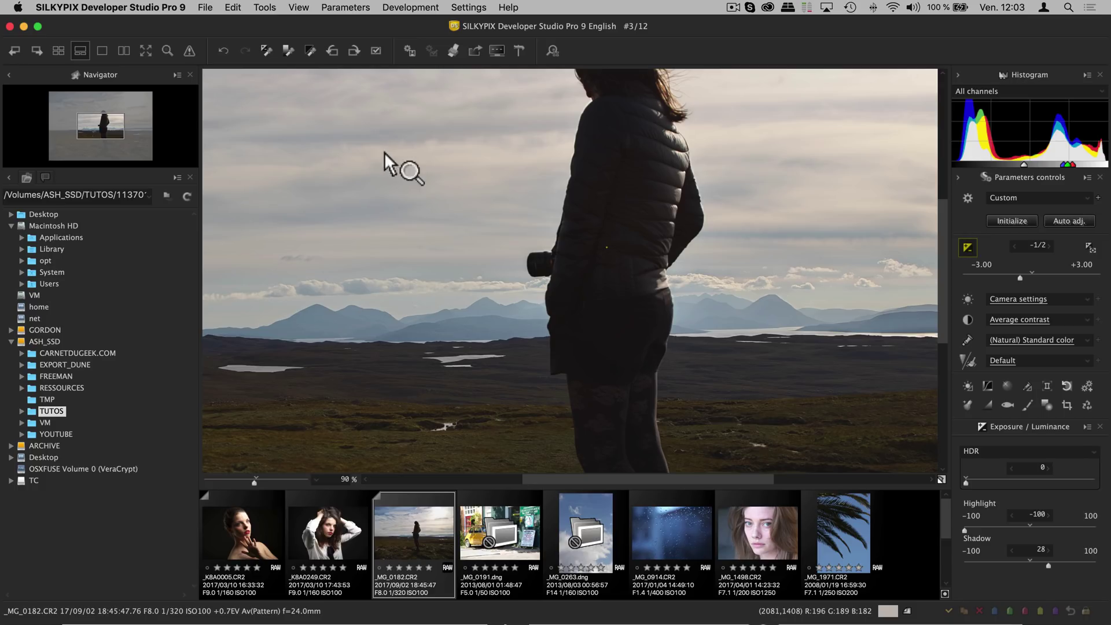
Examine the horizon, lake and moorland beside the woman in the enlarged photo
{"action": "left_click", "coordinate": [845, 478]}
{"action": "mouse_move", "coordinate": [845, 478]}
{"action": "left_mouse_down"}
{"action": "mouse_move", "coordinate": [596, 458]}
{"action": "mouse_move", "coordinate": [862, 478]}
{"action": "left_mouse_up"}
{"action": "left_click_drag", "start_coordinate": [939, 316], "coordinate": [949, 341]}
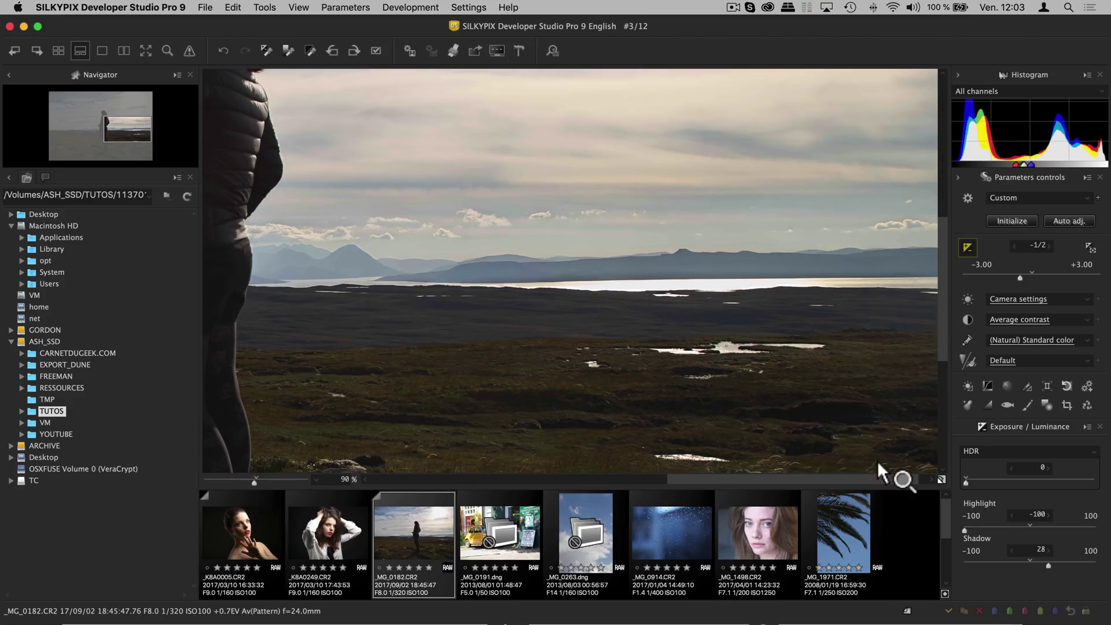
{"action": "left_click_drag", "start_coordinate": [891, 479], "coordinate": [760, 484]}
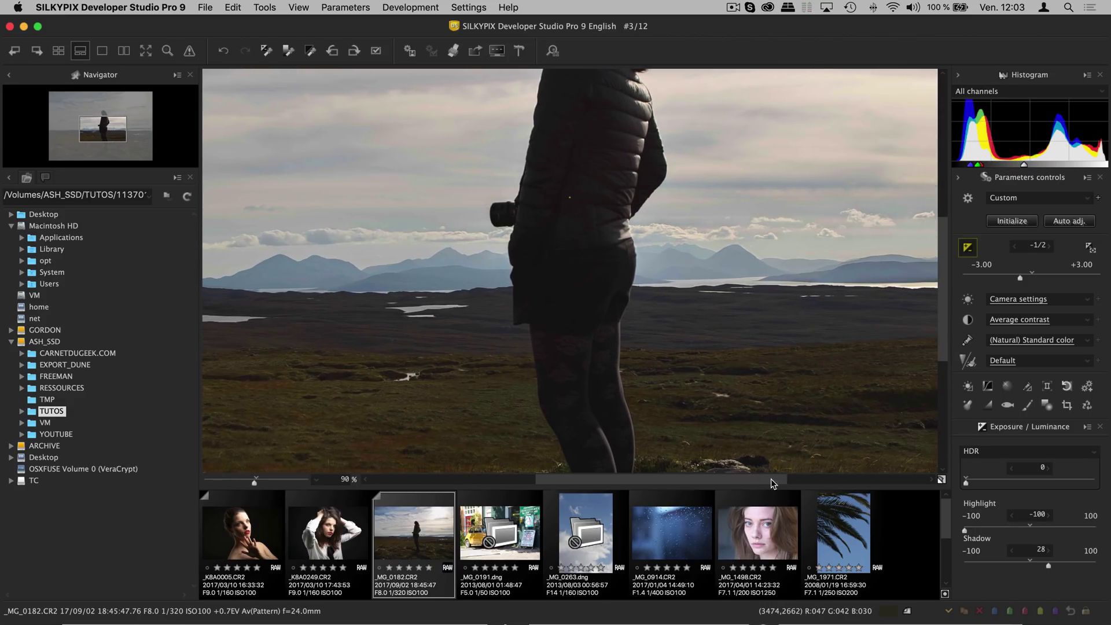
Look through the Tone, color, Sharpening and Noise reduction settings with the whole photo in view
{"action": "left_click", "coordinate": [973, 325]}
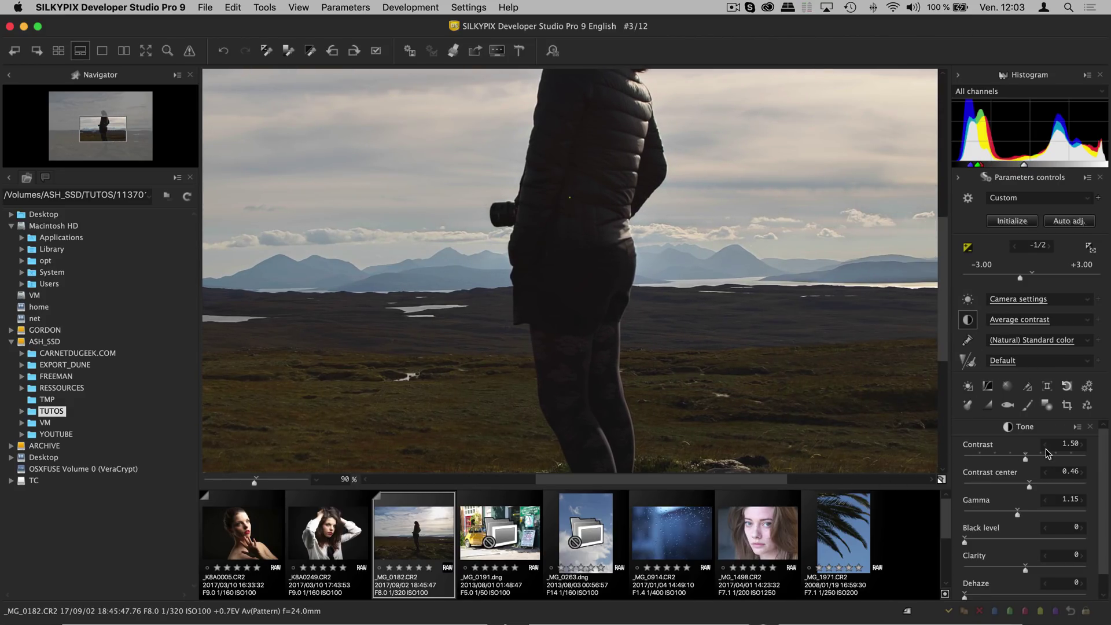
{"action": "left_click_drag", "start_coordinate": [255, 481], "coordinate": [234, 480]}
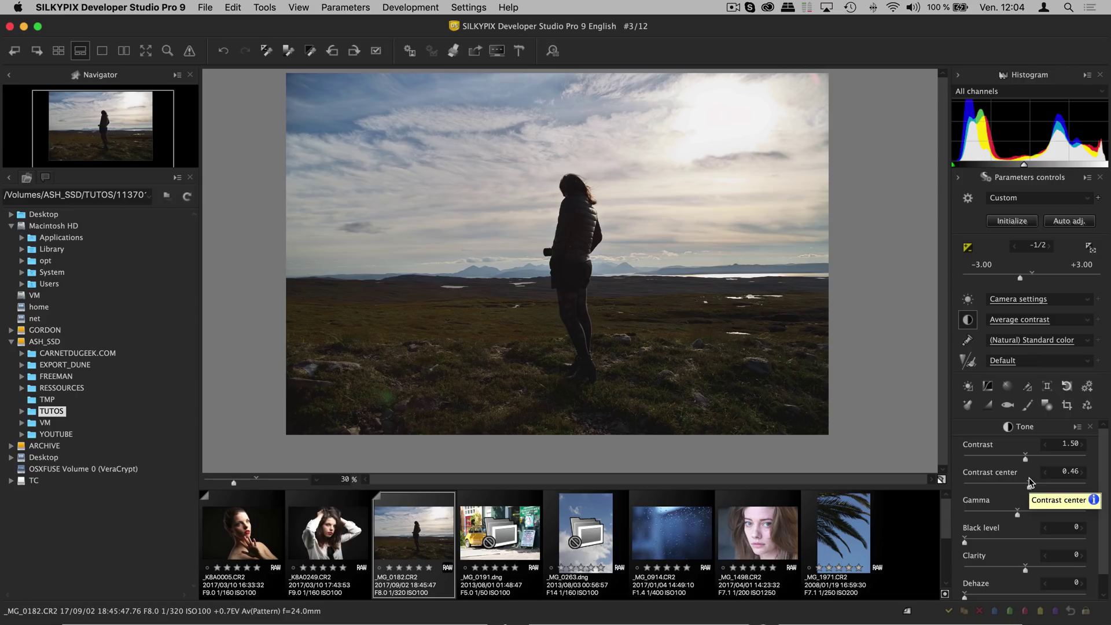
{"action": "left_click", "coordinate": [968, 340]}
{"action": "left_click", "coordinate": [967, 363]}
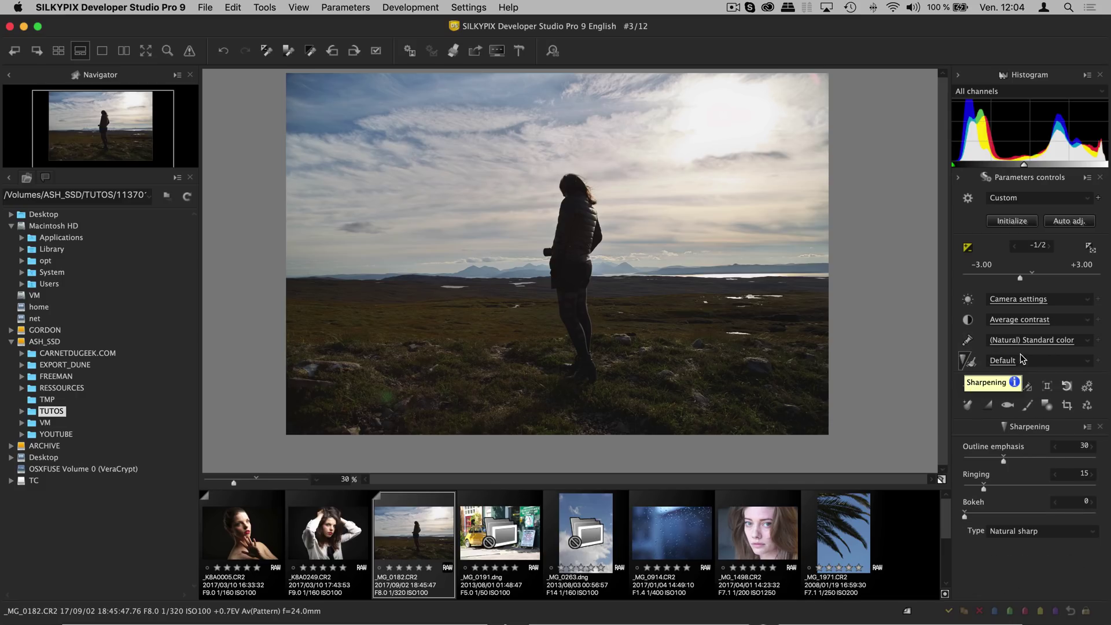
{"action": "left_click", "coordinate": [968, 386]}
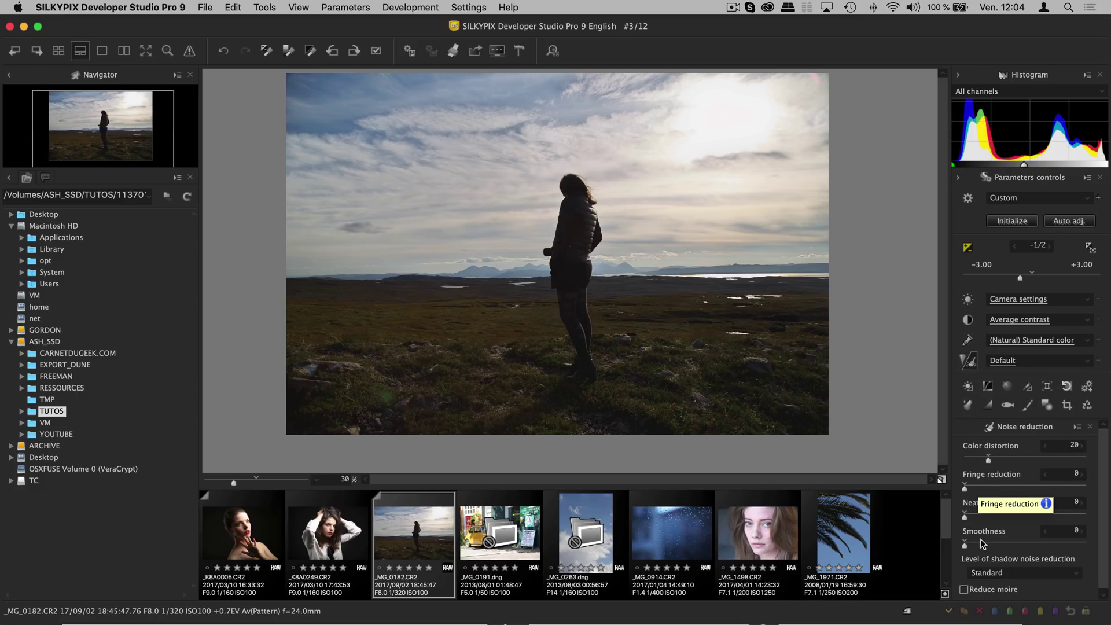
Reduce the noise in the photo by setting Neat noise to 25 and Color distortion to 63, judging it on the woman's boots
{"action": "mouse_move", "coordinate": [626, 405]}
{"action": "left_mouse_down"}
{"action": "mouse_move", "coordinate": [659, 431]}
{"action": "mouse_move", "coordinate": [621, 407]}
{"action": "left_mouse_up"}
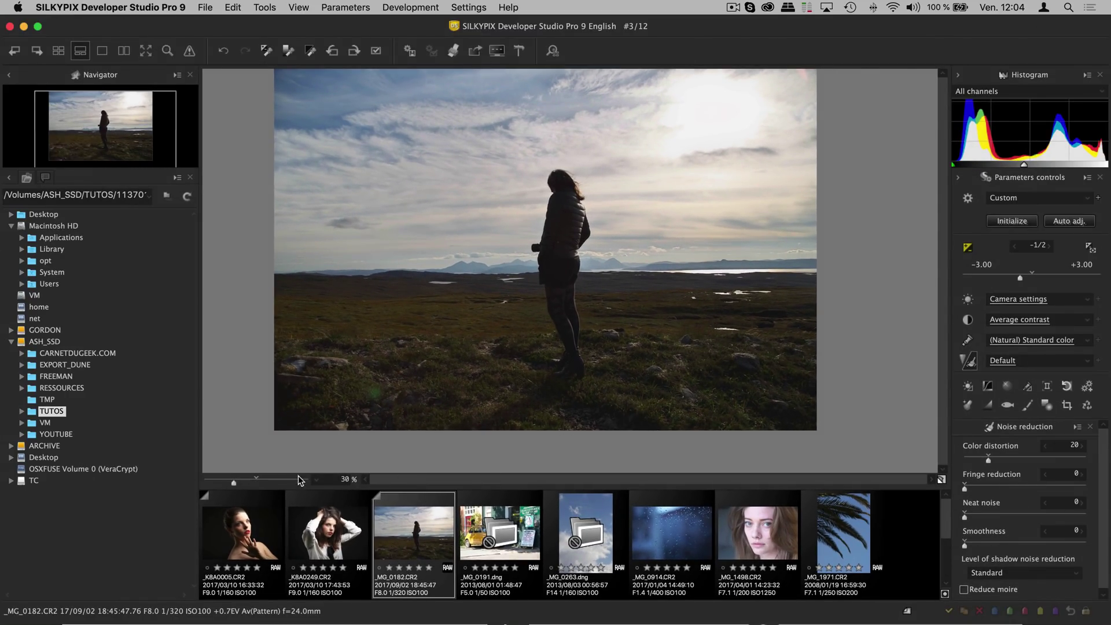
{"action": "left_click", "coordinate": [299, 480]}
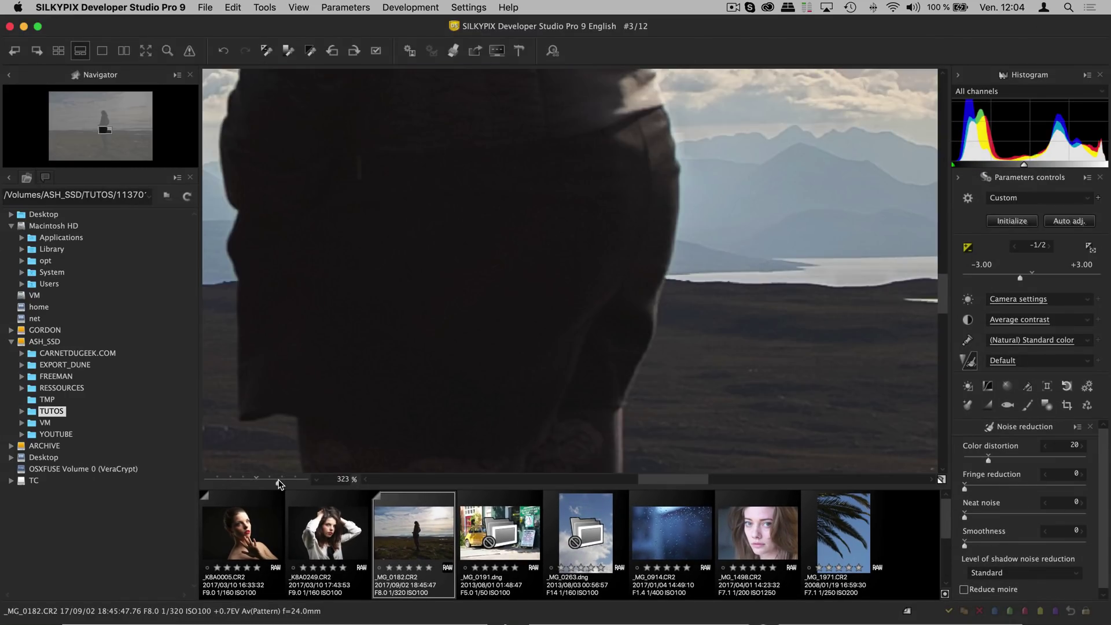
{"action": "left_click_drag", "start_coordinate": [939, 327], "coordinate": [936, 409]}
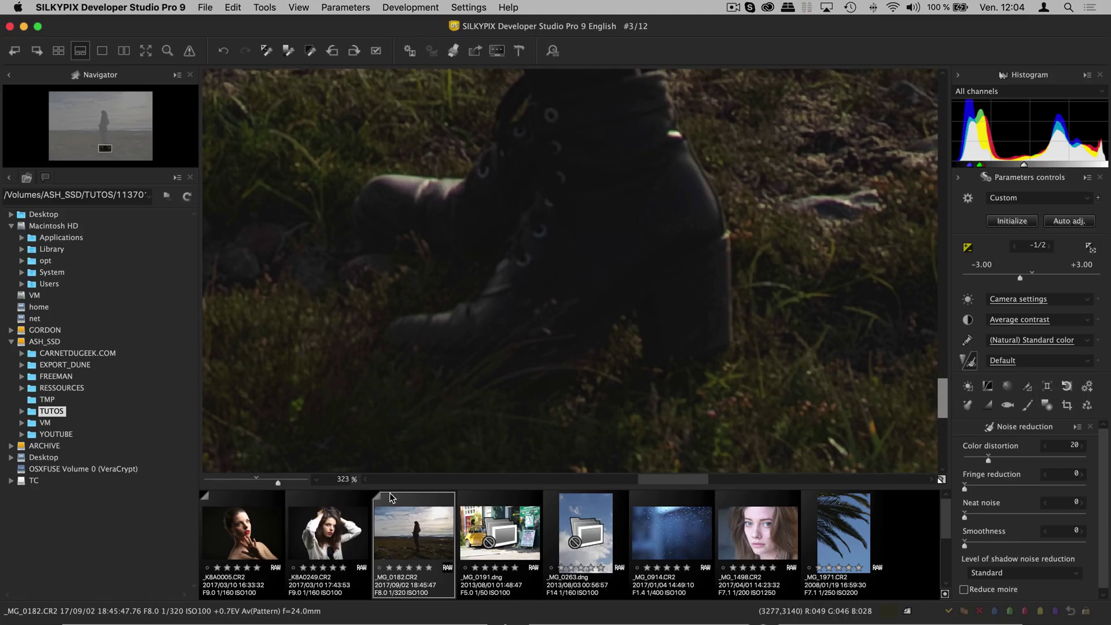
{"action": "left_click", "coordinate": [292, 480]}
{"action": "left_click", "coordinate": [292, 481]}
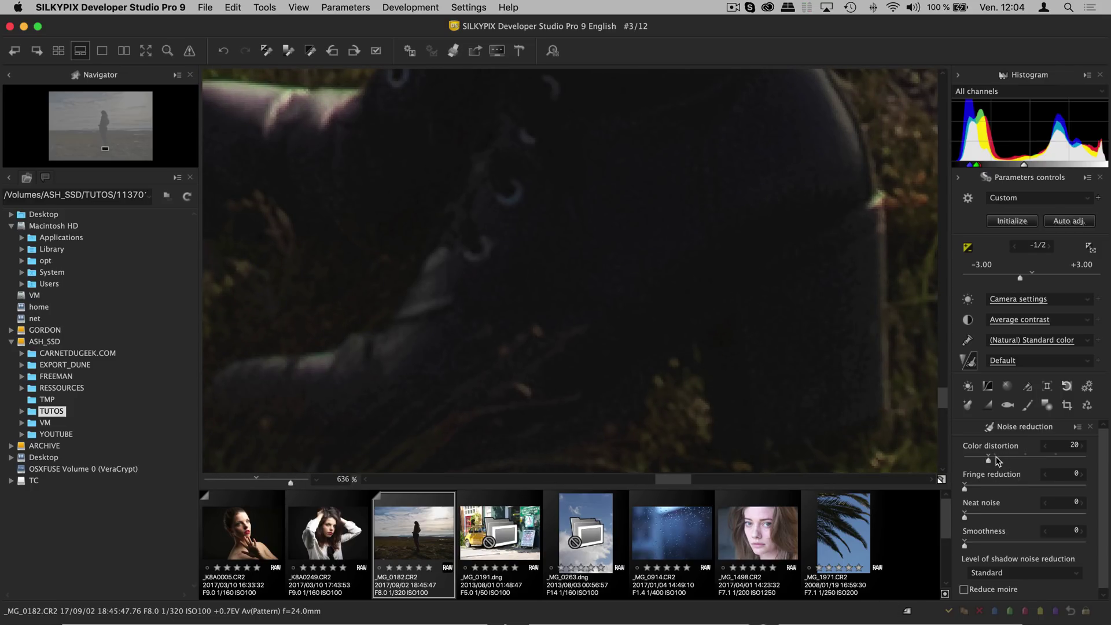
{"action": "left_click", "coordinate": [979, 515]}
{"action": "left_click", "coordinate": [995, 515]}
{"action": "left_click_drag", "start_coordinate": [995, 513], "coordinate": [993, 513]}
{"action": "mouse_move", "coordinate": [999, 460]}
{"action": "left_mouse_down"}
{"action": "mouse_move", "coordinate": [1015, 460]}
{"action": "mouse_move", "coordinate": [973, 460]}
{"action": "mouse_move", "coordinate": [993, 460]}
{"action": "left_mouse_up"}
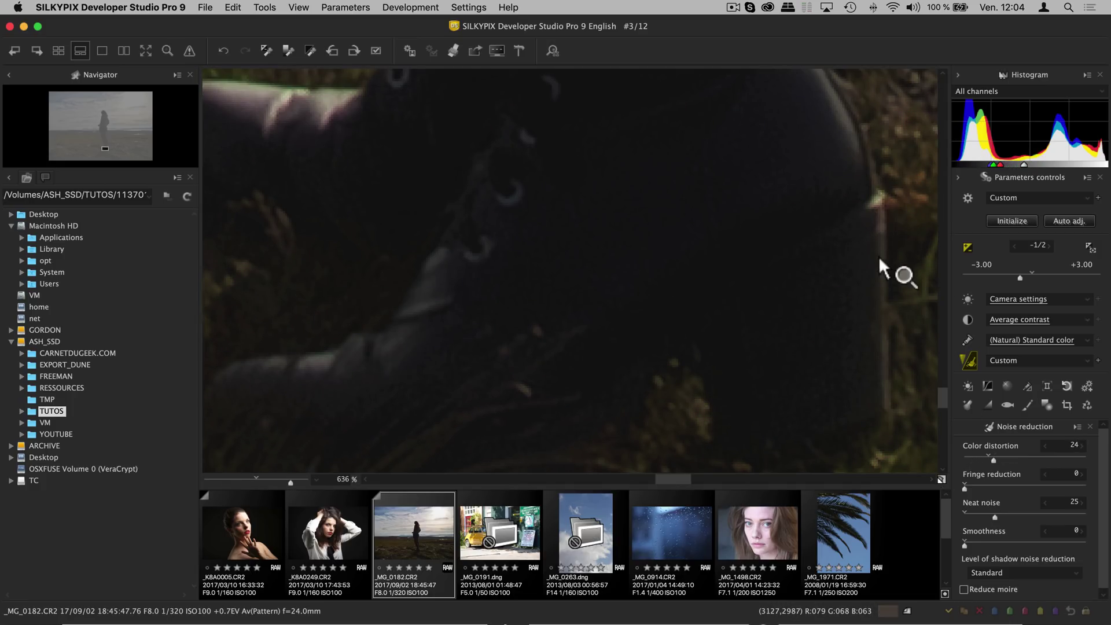
{"action": "left_click_drag", "start_coordinate": [986, 461], "coordinate": [1042, 457]}
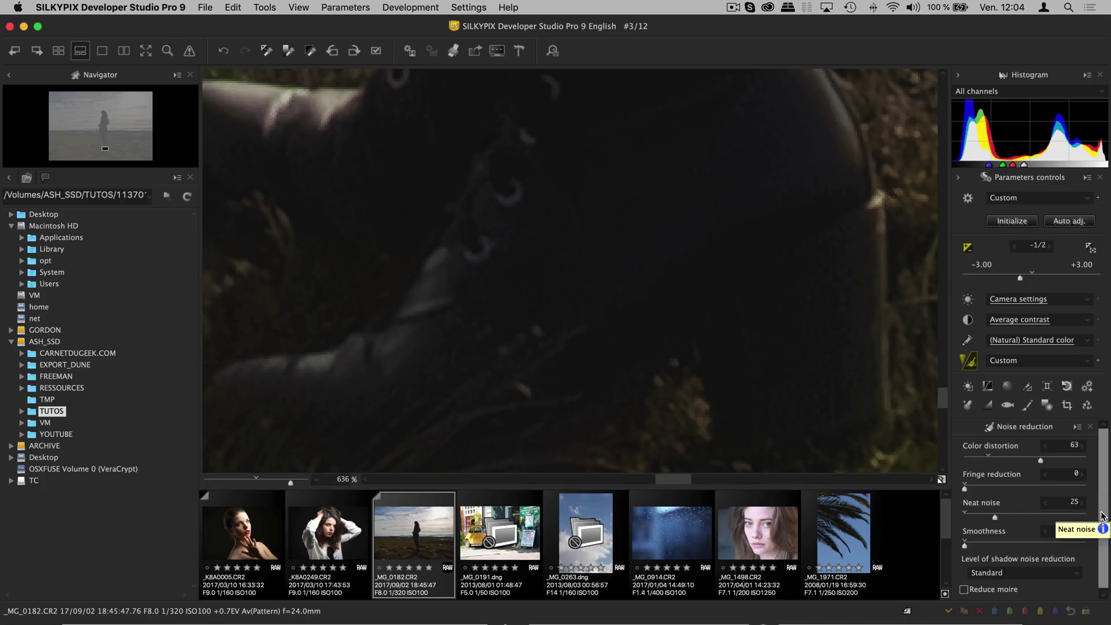
Set the level of shadow noise reduction to A little strong and bring the whole landscape photo back into view
{"action": "left_click", "coordinate": [1085, 579]}
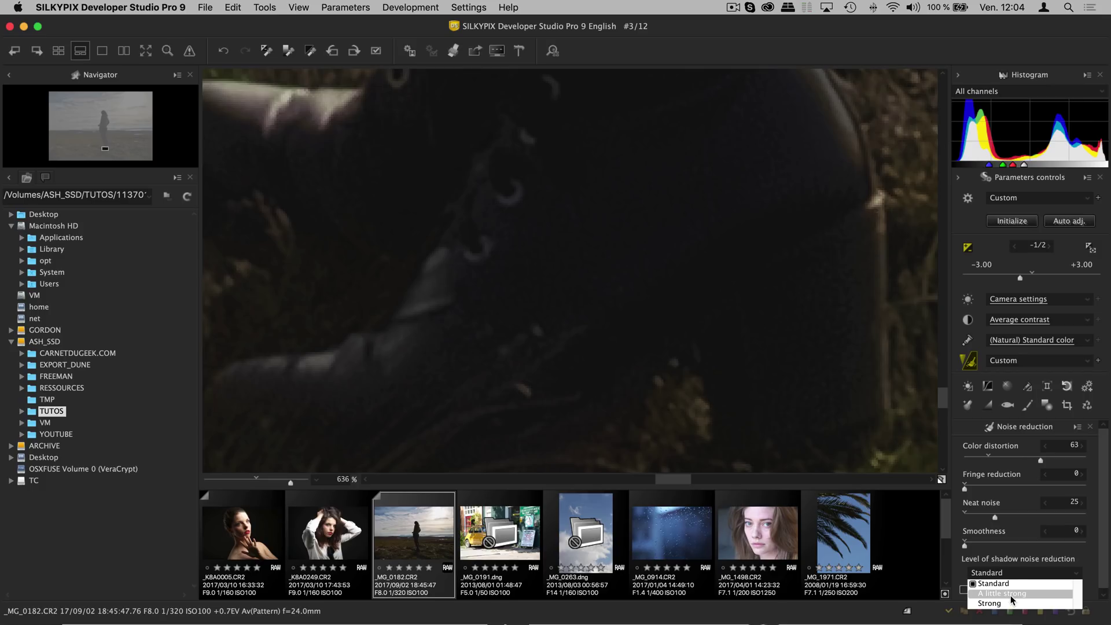
{"action": "left_click", "coordinate": [1011, 594]}
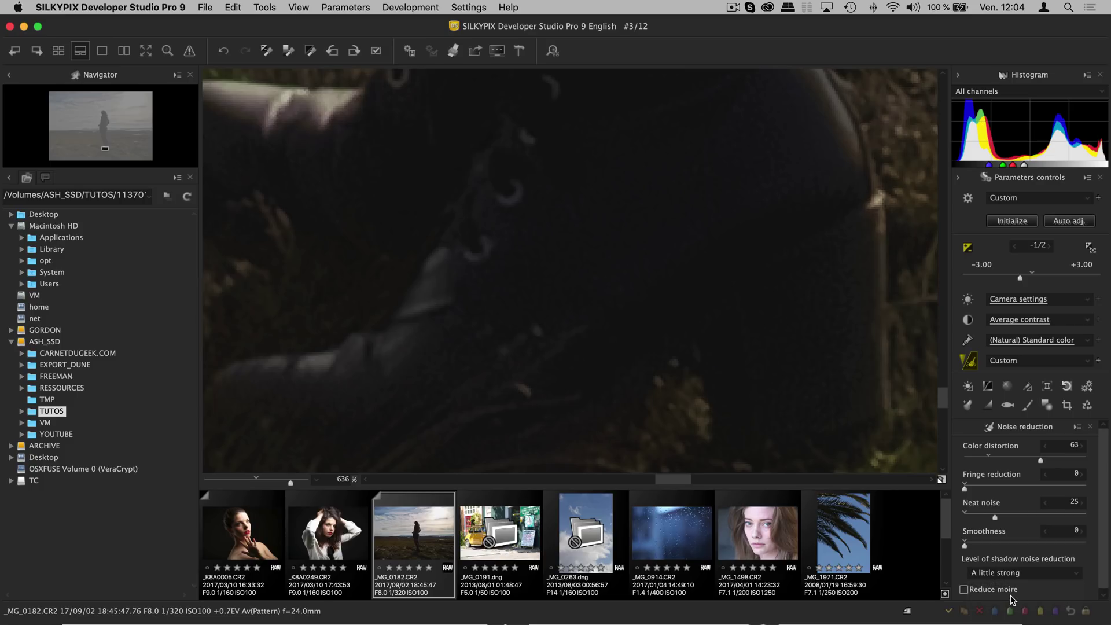
{"action": "mouse_move", "coordinate": [943, 397]}
{"action": "left_mouse_down"}
{"action": "mouse_move", "coordinate": [940, 364]}
{"action": "mouse_move", "coordinate": [940, 395]}
{"action": "left_mouse_up"}
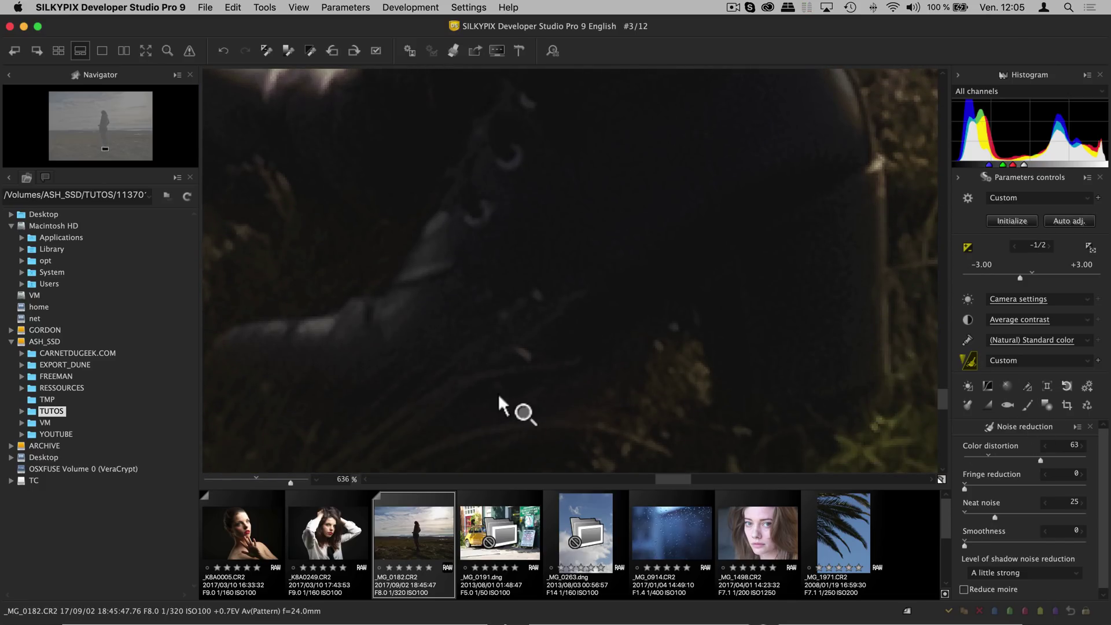
{"action": "left_click", "coordinate": [248, 480]}
{"action": "left_click", "coordinate": [241, 481]}
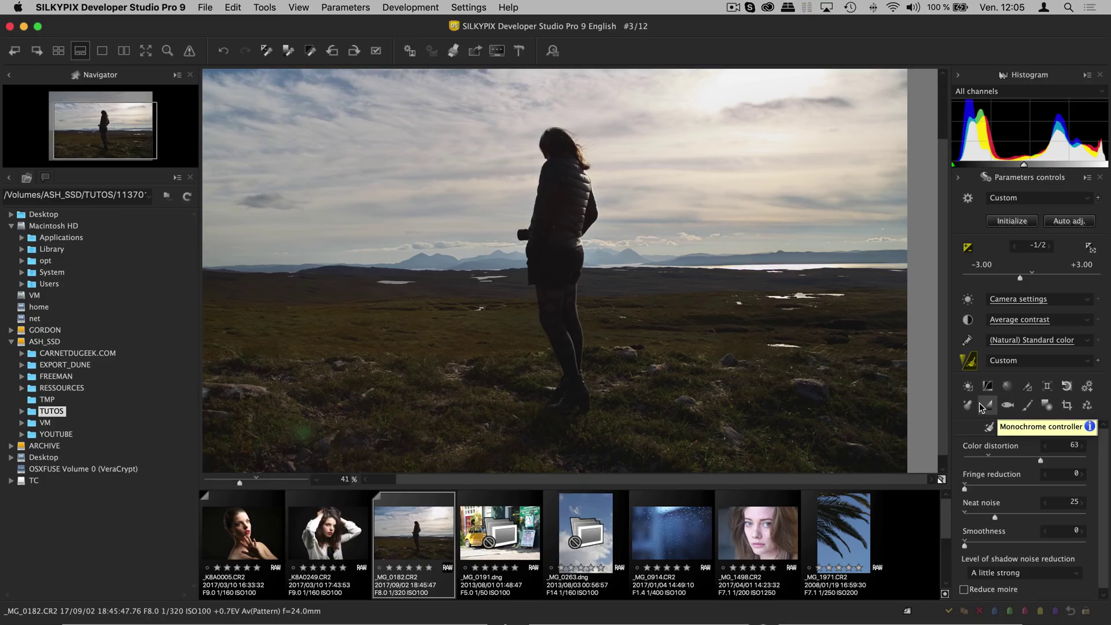
Look over the Monochrome controller and Effects settings, placing both side by side over the landscape photo
{"action": "left_click", "coordinate": [979, 404]}
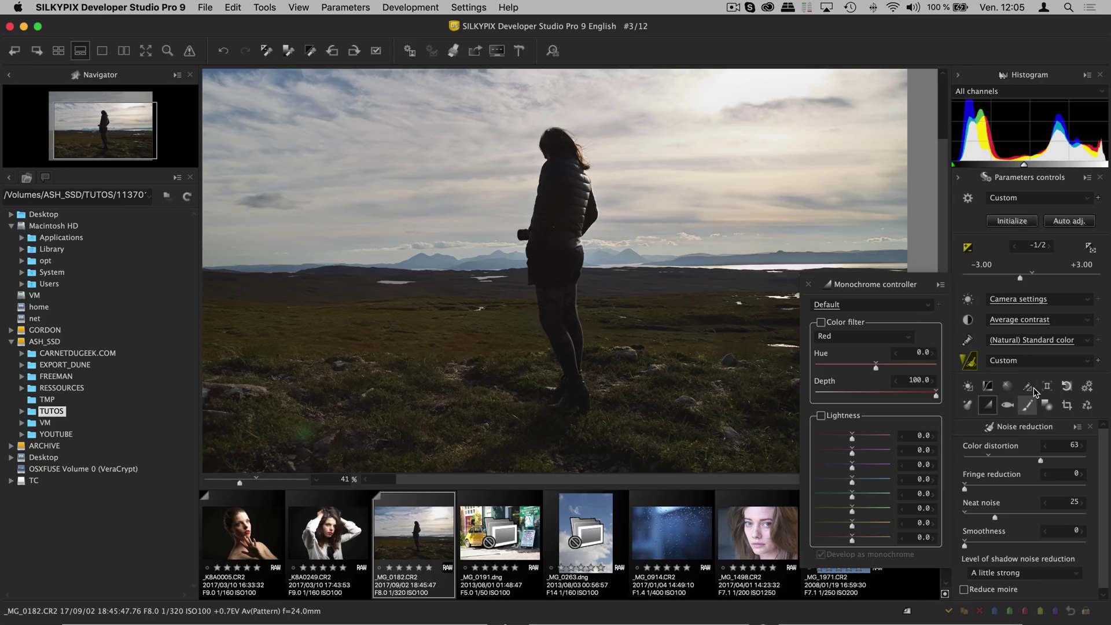
{"action": "left_click_drag", "start_coordinate": [858, 284], "coordinate": [763, 65]}
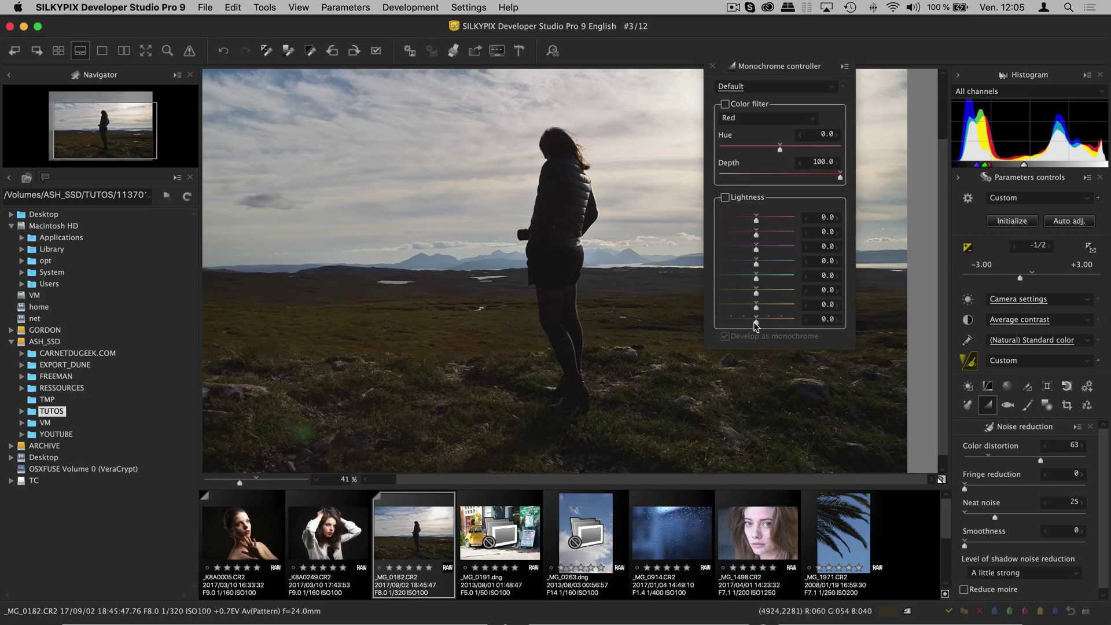
{"action": "left_click", "coordinate": [966, 409]}
{"action": "left_click_drag", "start_coordinate": [695, 146], "coordinate": [604, 60]}
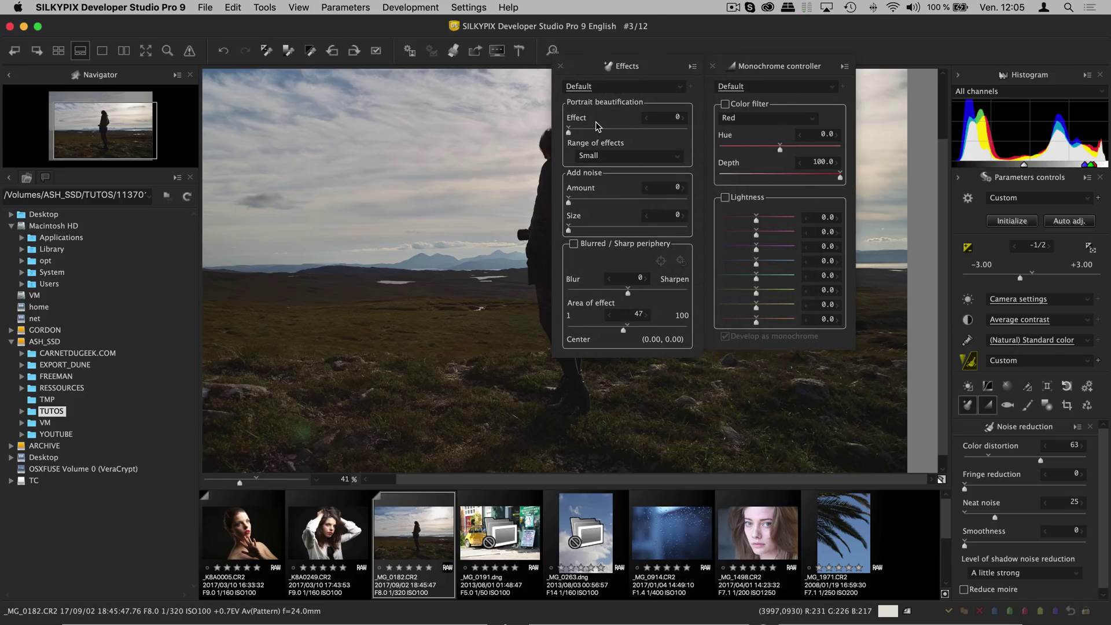
Switch to the portrait _MG_1498.CR2 with the face in view, keeping only the Effects settings open beside it
{"action": "left_click", "coordinate": [738, 526]}
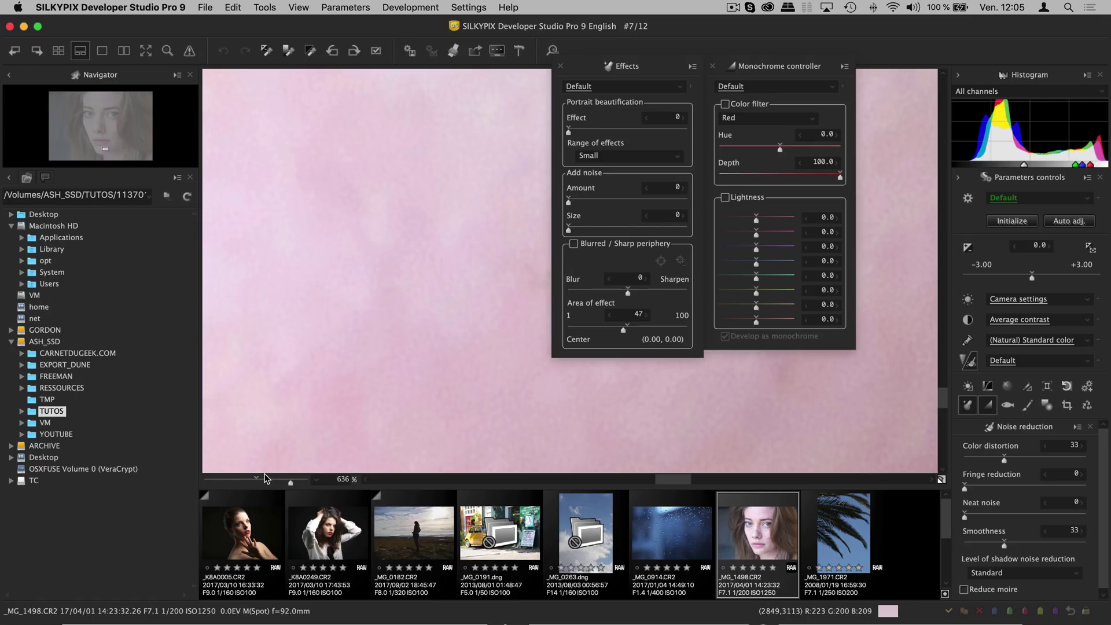
{"action": "left_click_drag", "start_coordinate": [267, 480], "coordinate": [237, 482]}
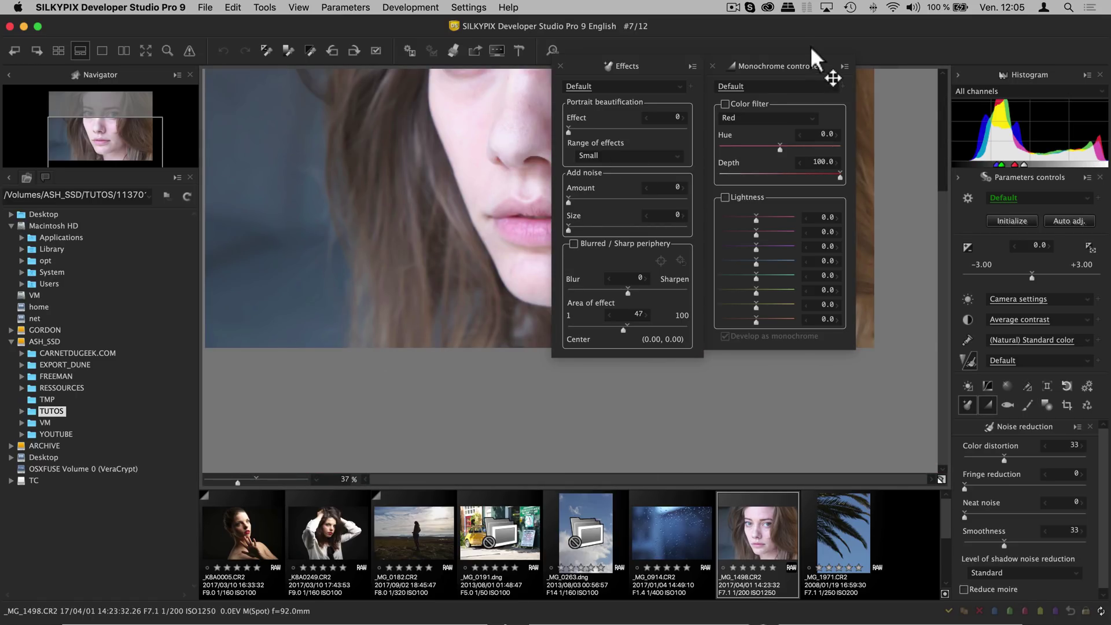
{"action": "left_click", "coordinate": [712, 66]}
{"action": "left_click_drag", "start_coordinate": [666, 65], "coordinate": [821, 89]}
{"action": "left_click_drag", "start_coordinate": [951, 274], "coordinate": [955, 182]}
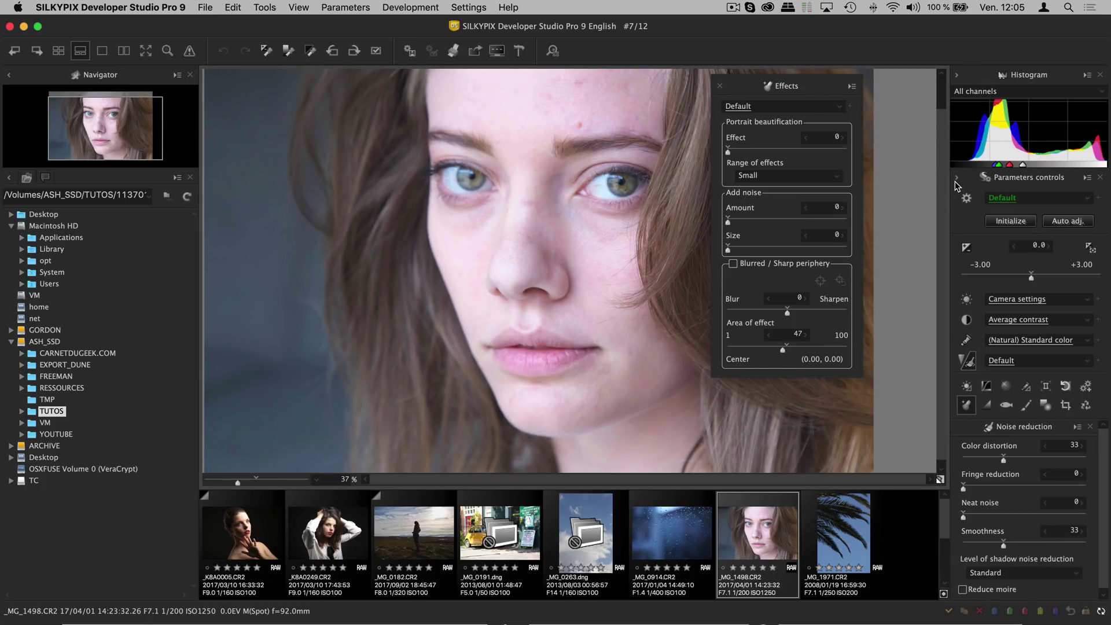
Smooth the portrait's skin with a Portrait beautification effect of 77 and a Large range of effects
{"action": "left_click", "coordinate": [746, 152]}
{"action": "left_click_drag", "start_coordinate": [770, 150], "coordinate": [768, 154]}
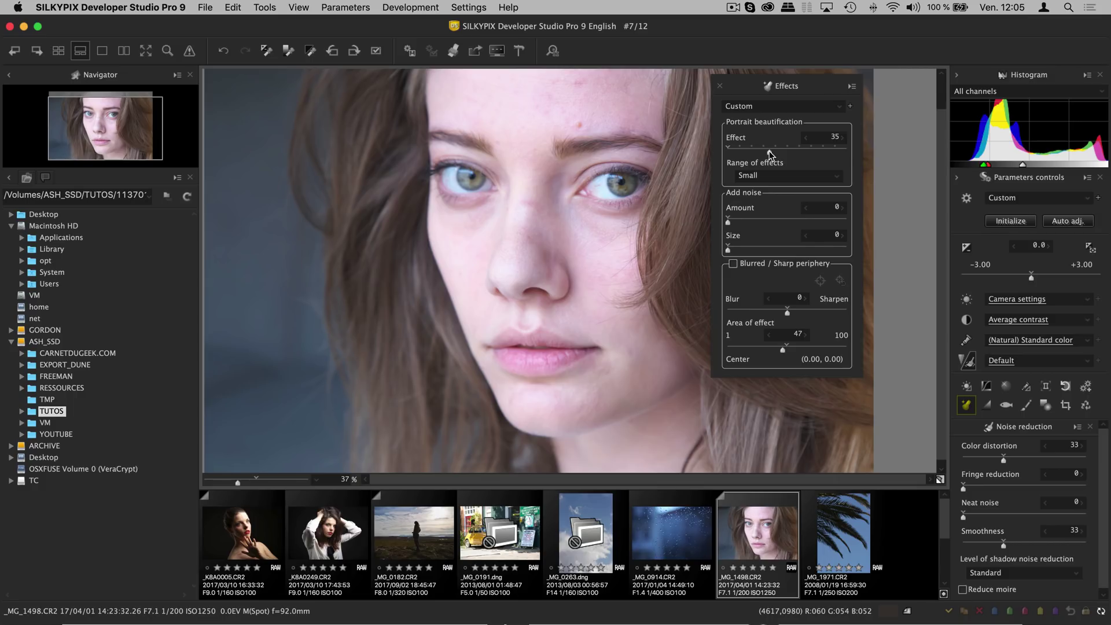
{"action": "scroll", "coordinate": [941, 156], "scroll_direction": "up", "scroll_amount": 3}
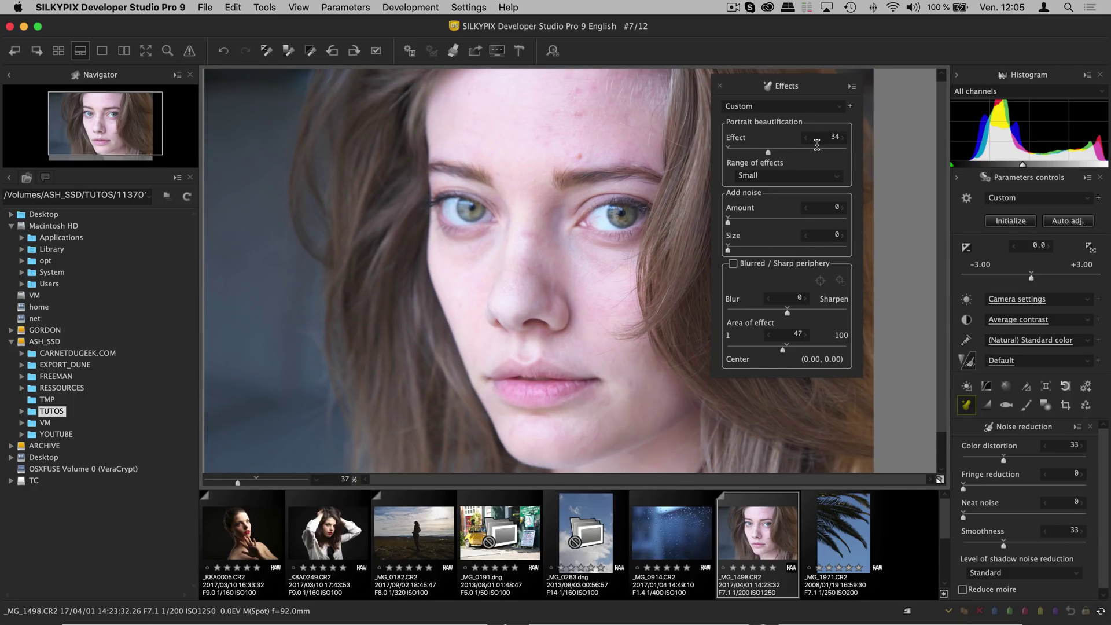
{"action": "left_click", "coordinate": [813, 175]}
{"action": "left_click", "coordinate": [793, 205]}
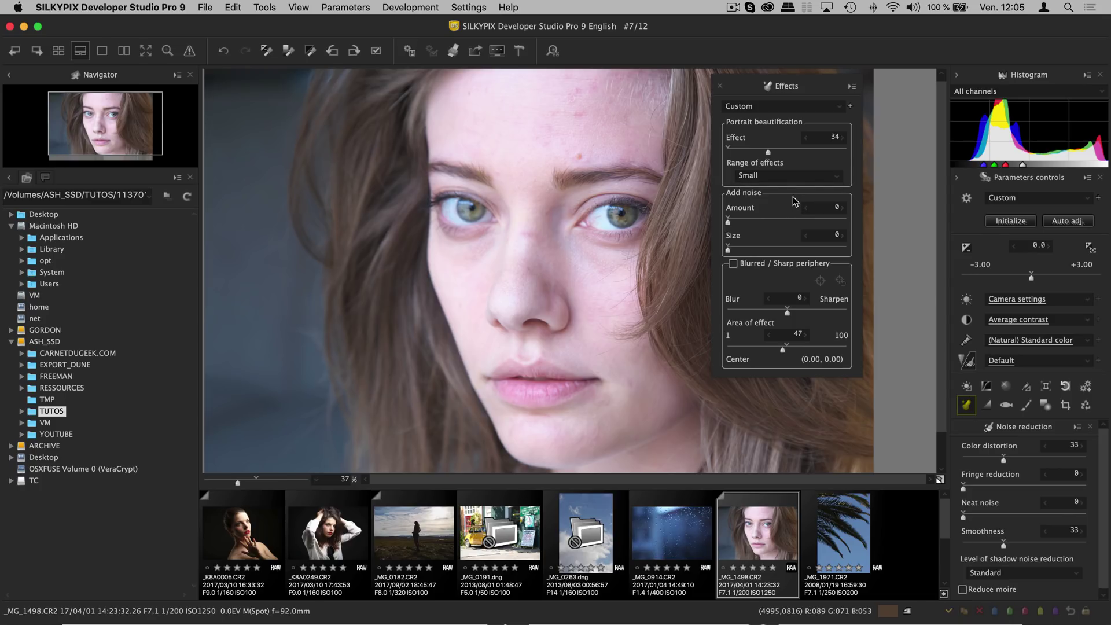
{"action": "left_click_drag", "start_coordinate": [806, 155], "coordinate": [820, 155]}
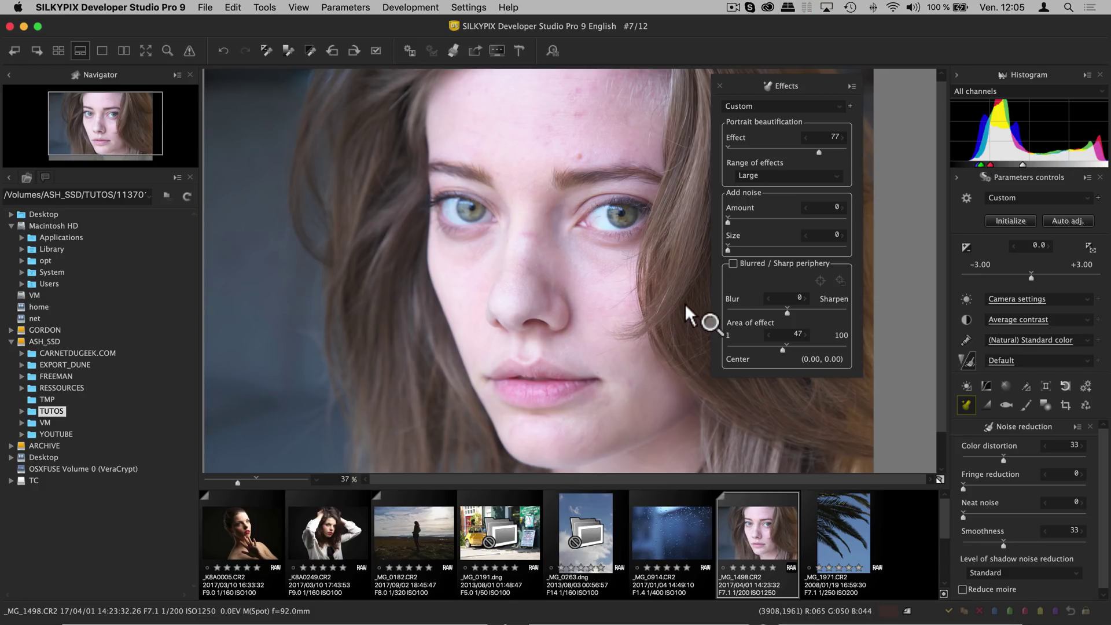
Add noise to the portrait with Amount 37 and Size 7, judging it on a close-up of the skin
{"action": "left_click", "coordinate": [283, 480]}
{"action": "left_click_drag", "start_coordinate": [728, 221], "coordinate": [771, 221]}
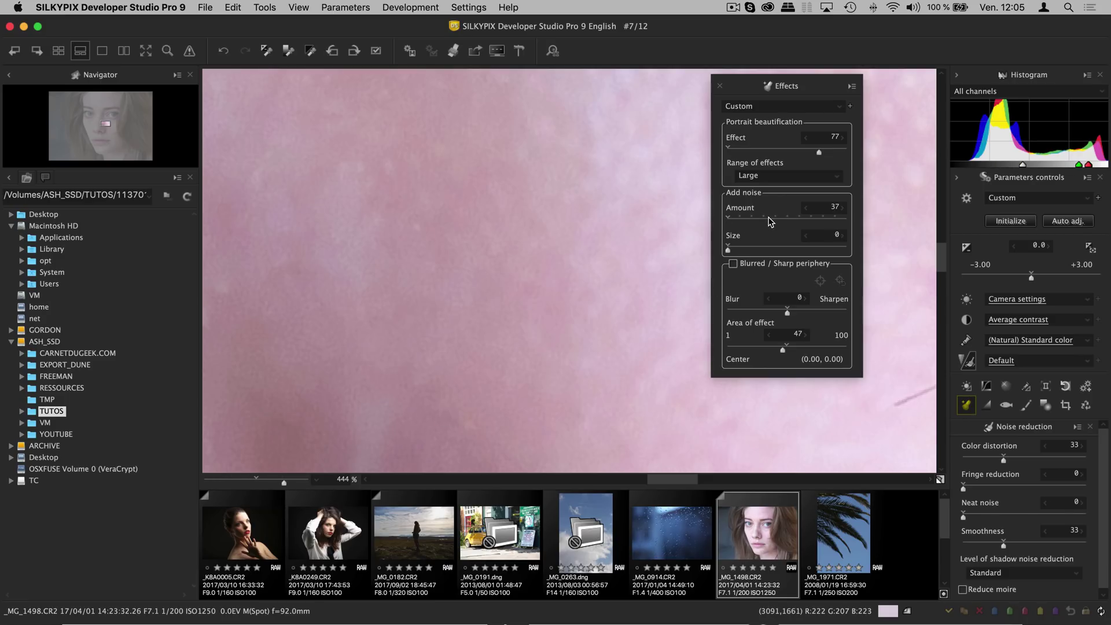
{"action": "left_click", "coordinate": [736, 250]}
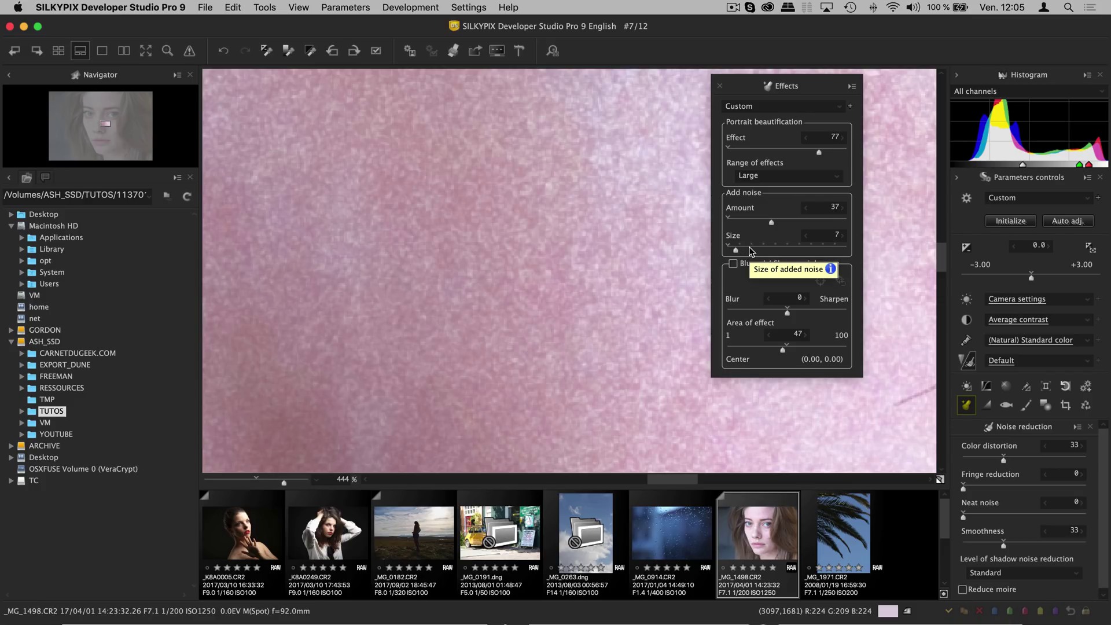
Reset the added noise's amount and size and the beautification effect to 0, and close the Effects settings
{"action": "left_click", "coordinate": [727, 250]}
{"action": "left_click", "coordinate": [728, 221]}
{"action": "left_click", "coordinate": [728, 152]}
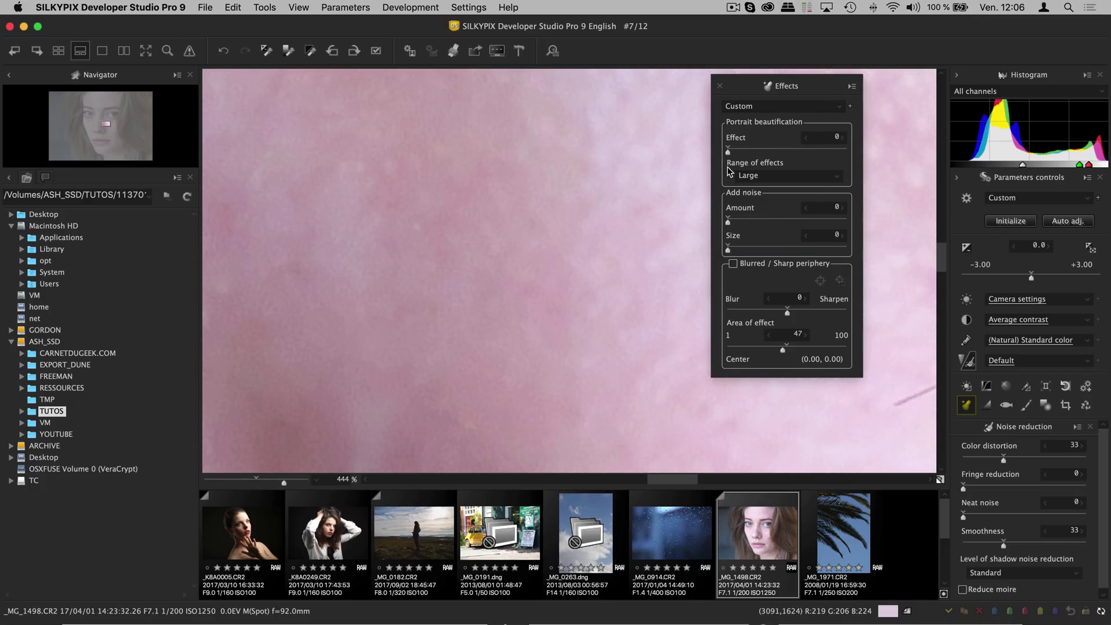
{"action": "left_click", "coordinate": [259, 484]}
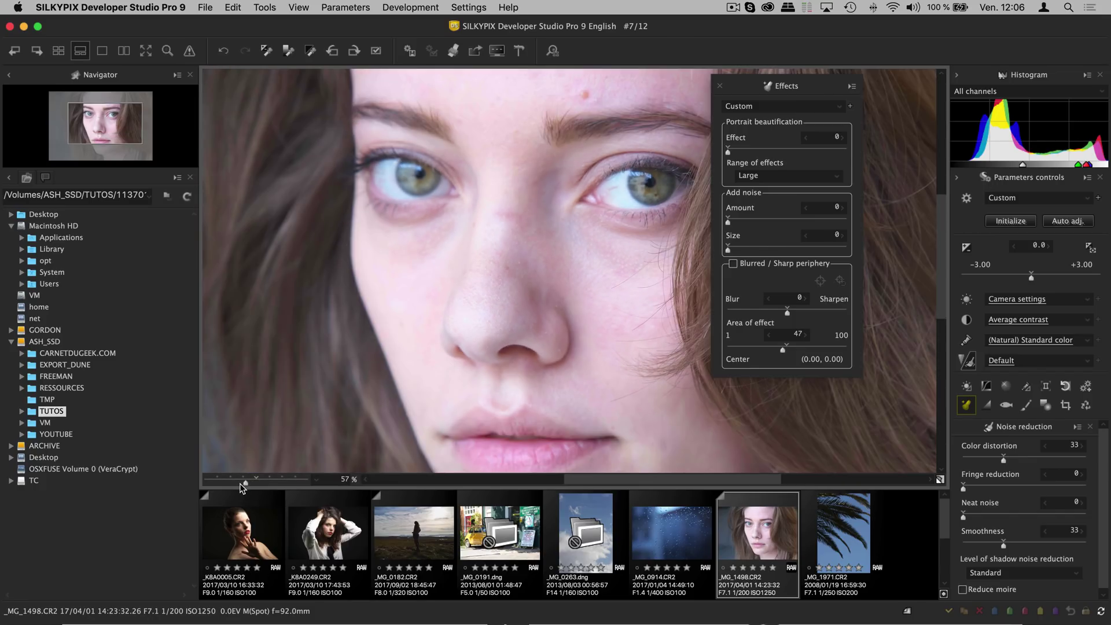
{"action": "left_click", "coordinate": [720, 86]}
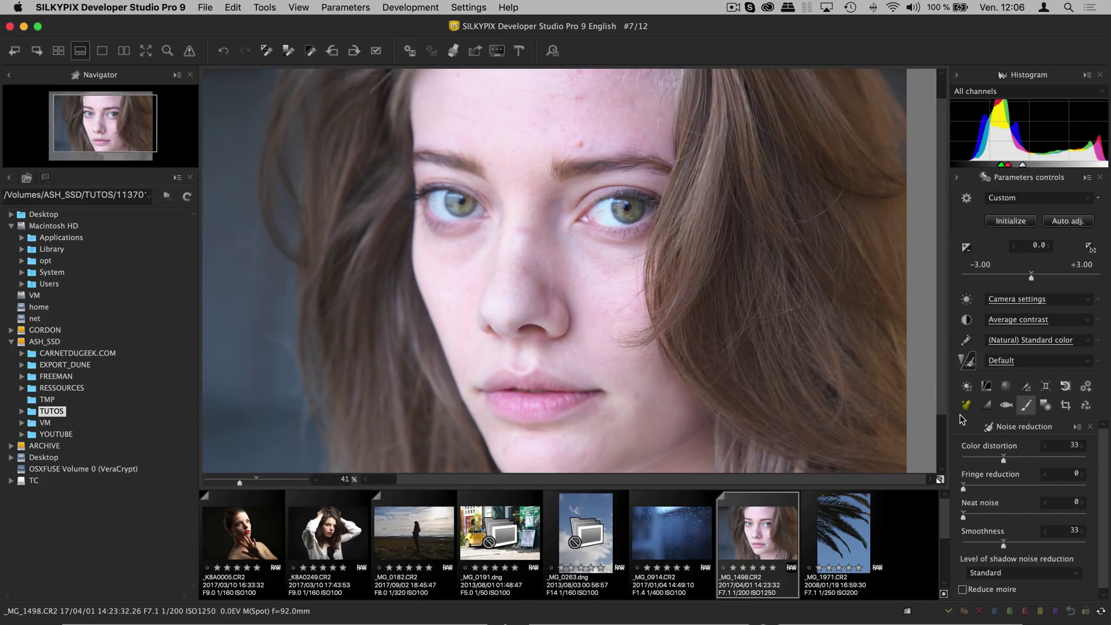
Remove the small blemishes on the side of the nose using the Spotting tools at size 16
{"action": "left_click", "coordinate": [1025, 405]}
{"action": "left_click_drag", "start_coordinate": [379, 155], "coordinate": [414, 80]}
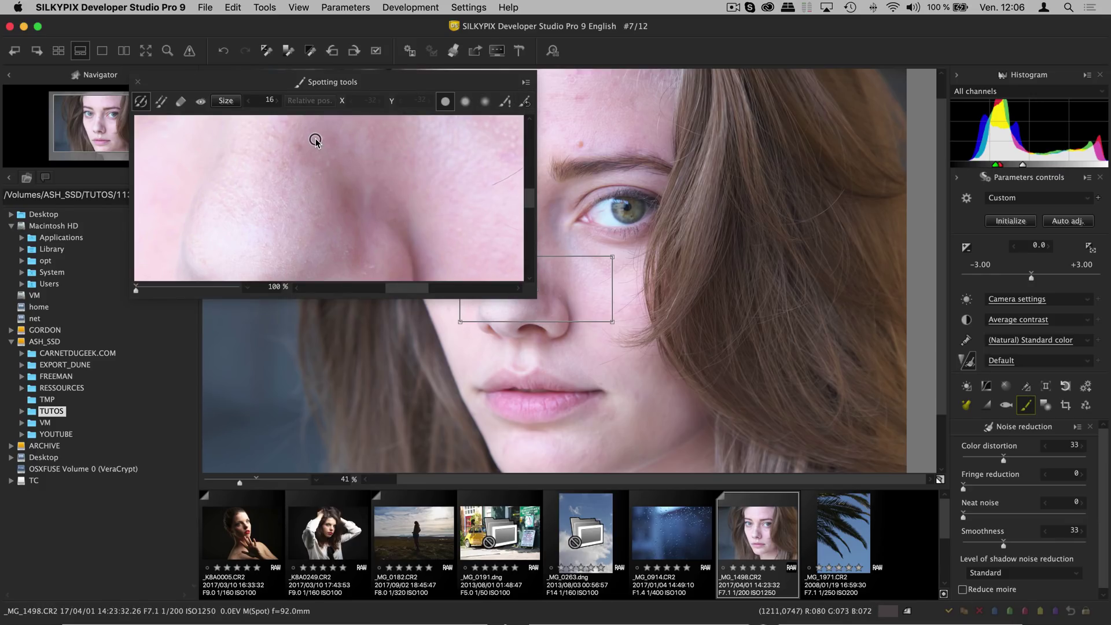
{"action": "left_click", "coordinate": [321, 255]}
Look over the Copy, Eraser and pen options, show and hide the corrected spots, and close the Spotting tools
{"action": "left_click", "coordinate": [161, 103]}
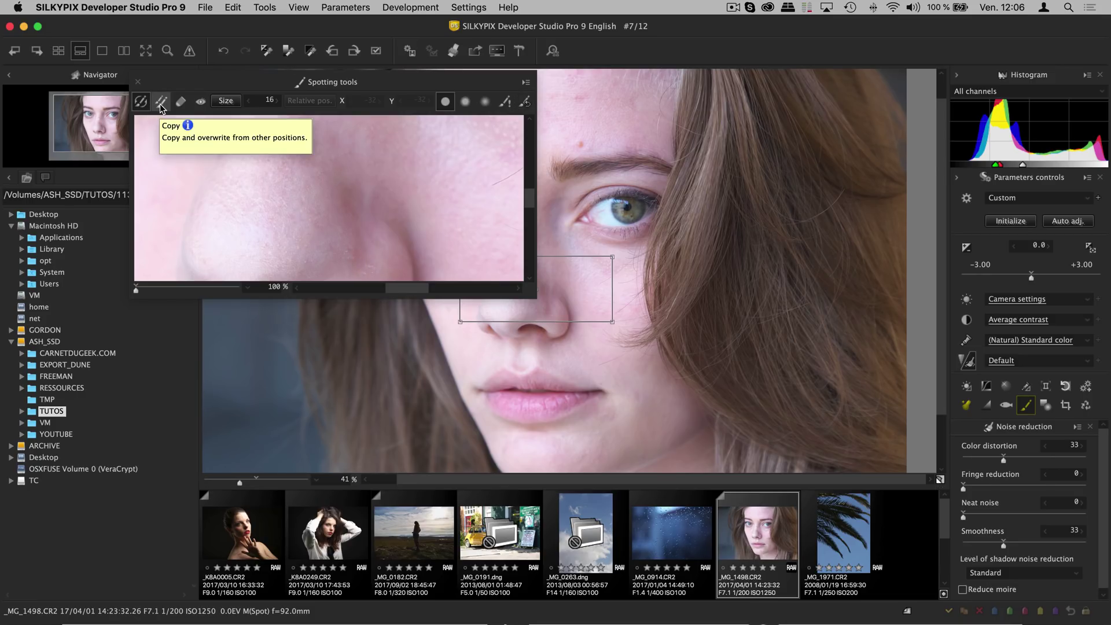
{"action": "left_click", "coordinate": [182, 105]}
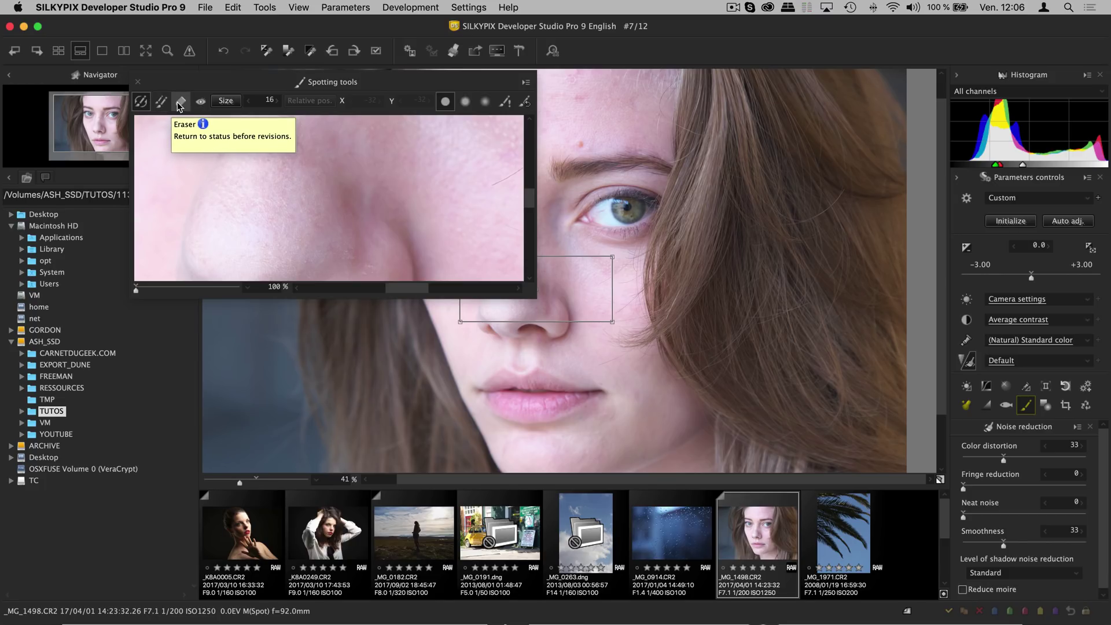
{"action": "left_click", "coordinate": [444, 103]}
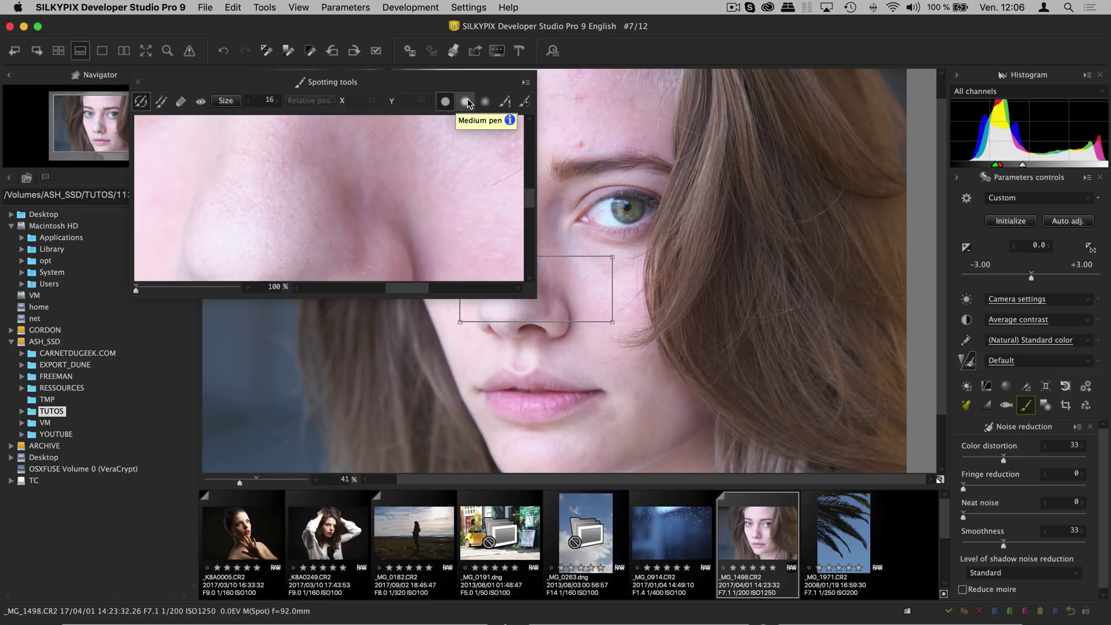
{"action": "left_click", "coordinate": [504, 102]}
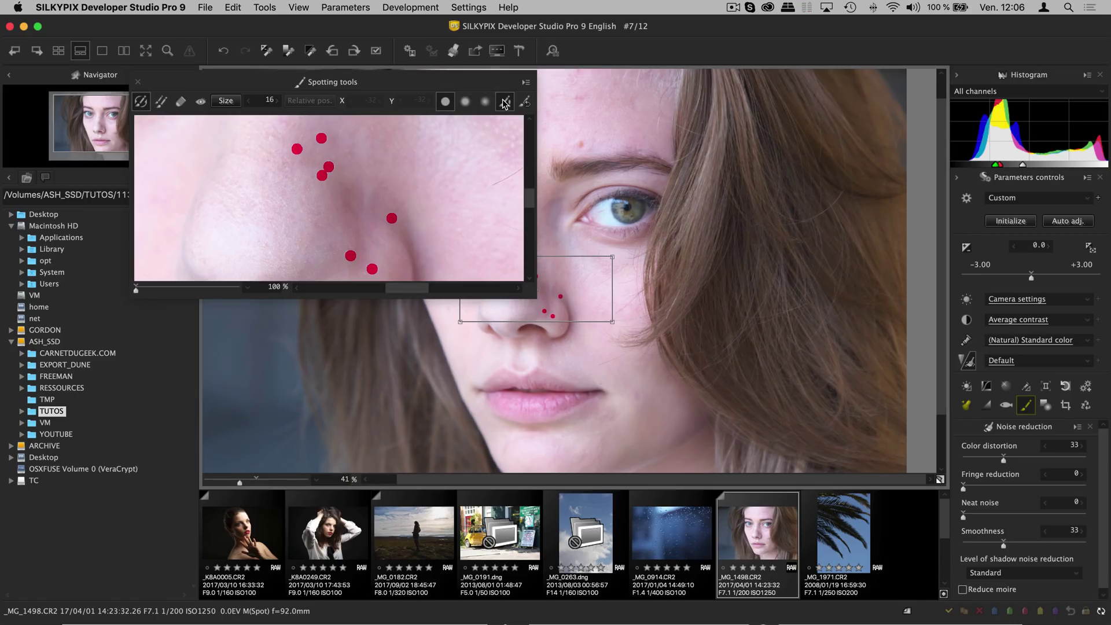
{"action": "left_click", "coordinate": [504, 102]}
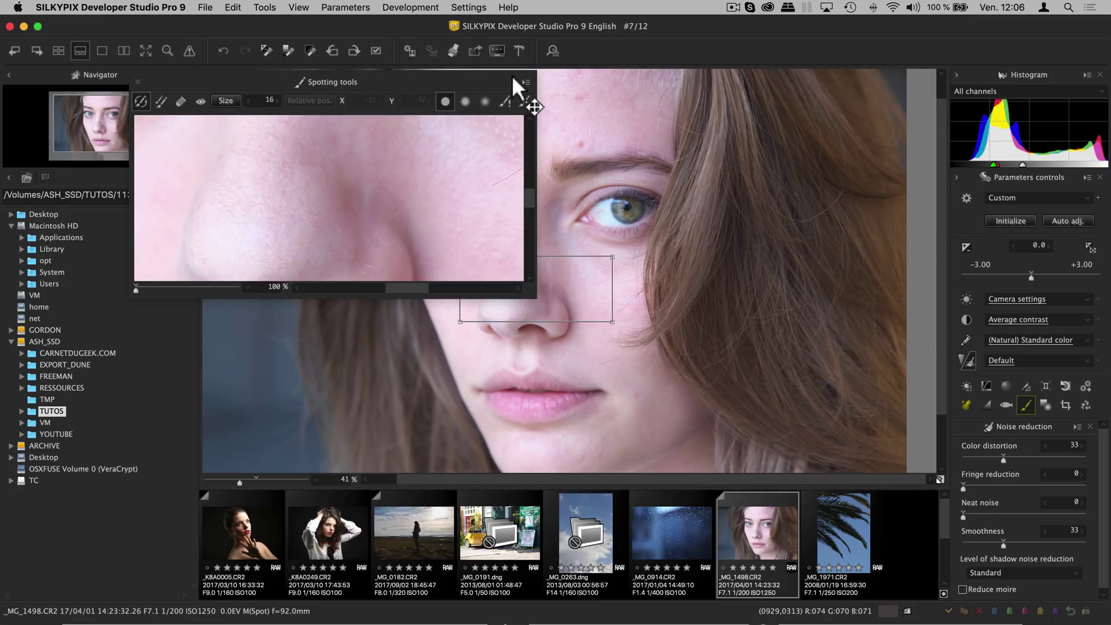
{"action": "left_click", "coordinate": [138, 82]}
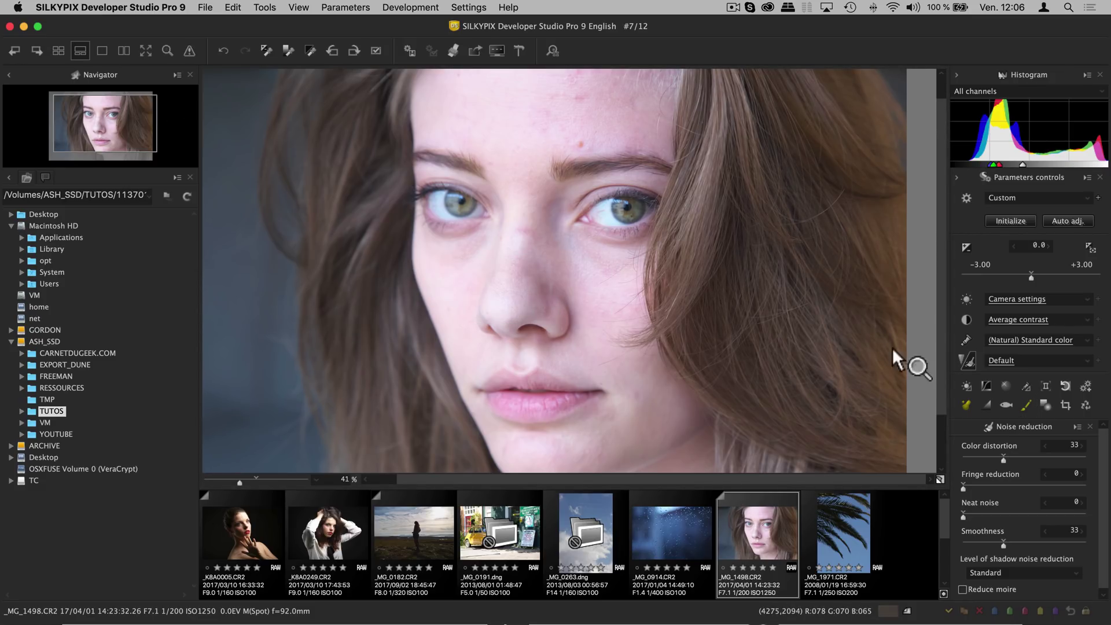
Add a circular correction filter around the portrait's left-hand eye with Lightness 100 and Saturation -37
{"action": "left_click", "coordinate": [1027, 408]}
{"action": "left_click", "coordinate": [1047, 408]}
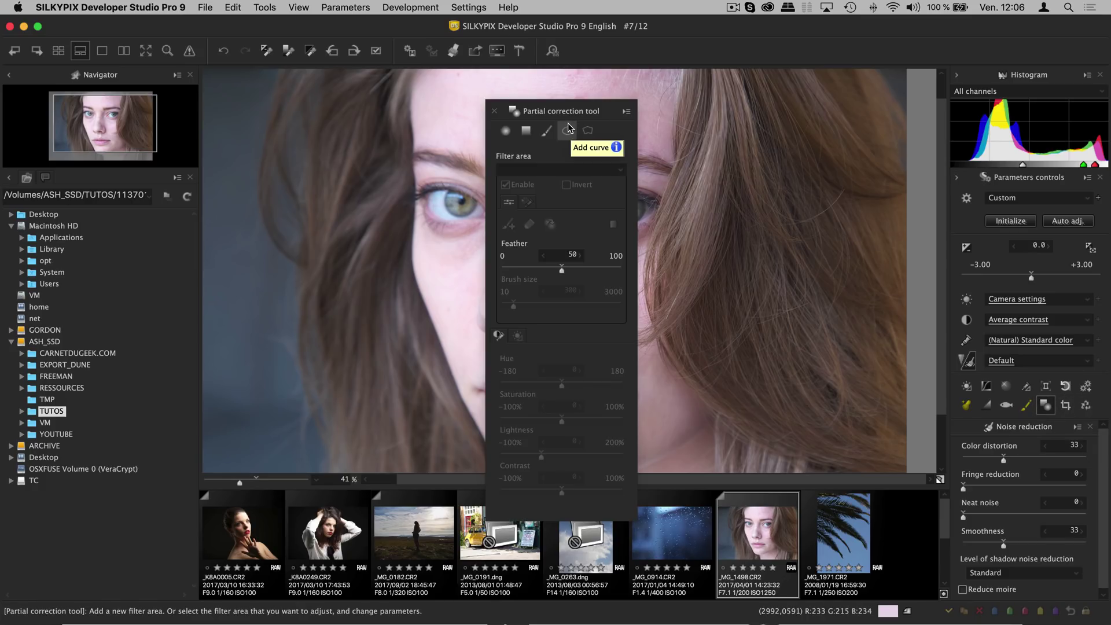
{"action": "left_click_drag", "start_coordinate": [558, 107], "coordinate": [863, 102]}
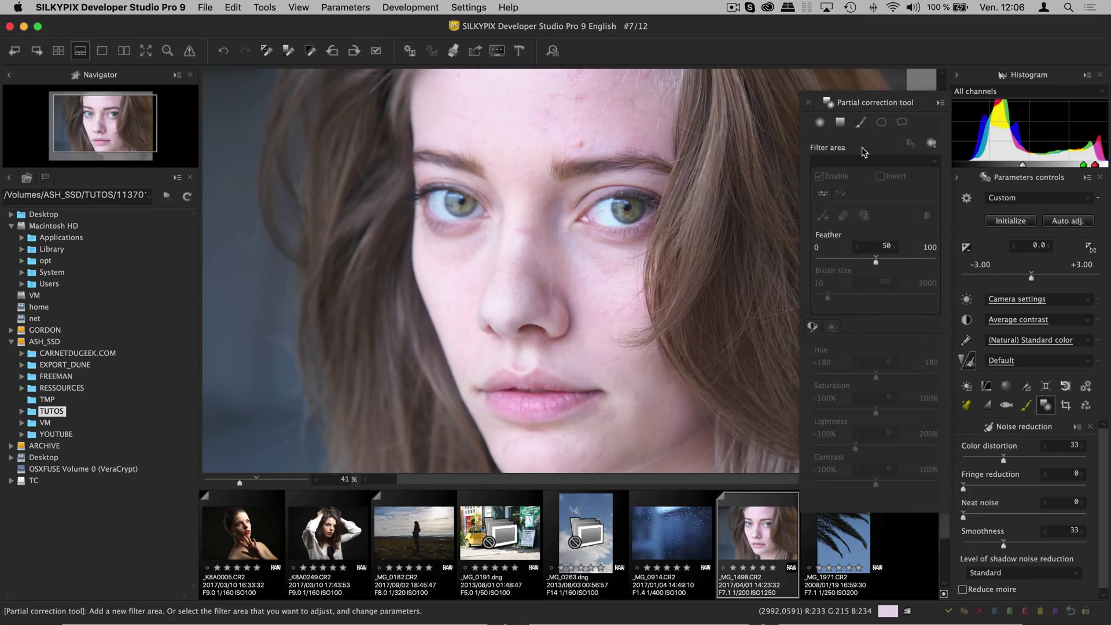
{"action": "left_click", "coordinate": [820, 122]}
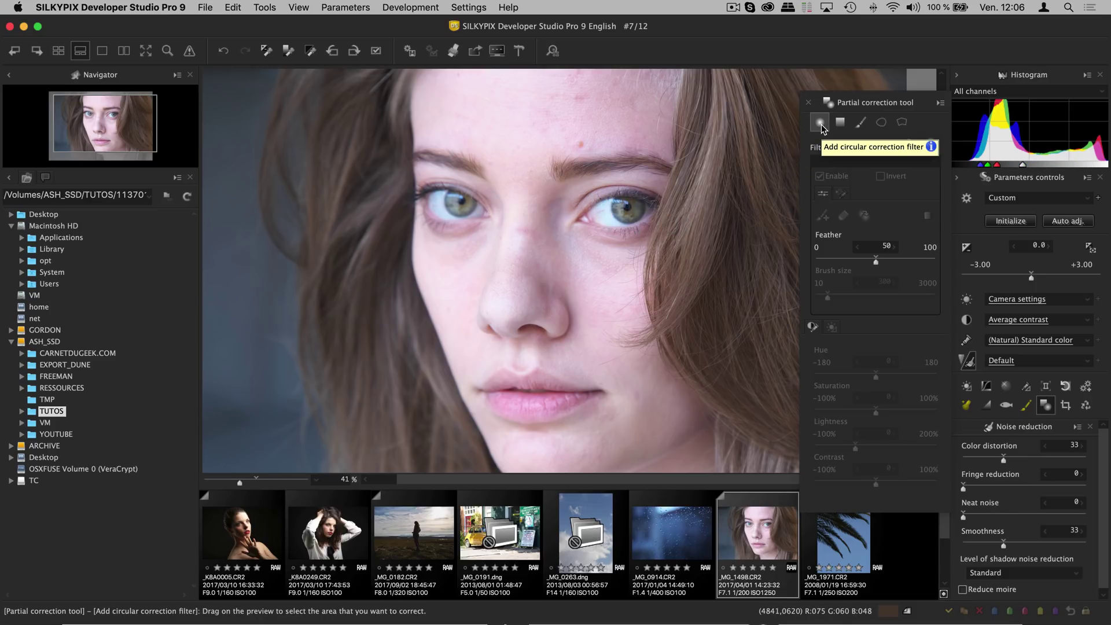
{"action": "left_click_drag", "start_coordinate": [445, 213], "coordinate": [491, 255]}
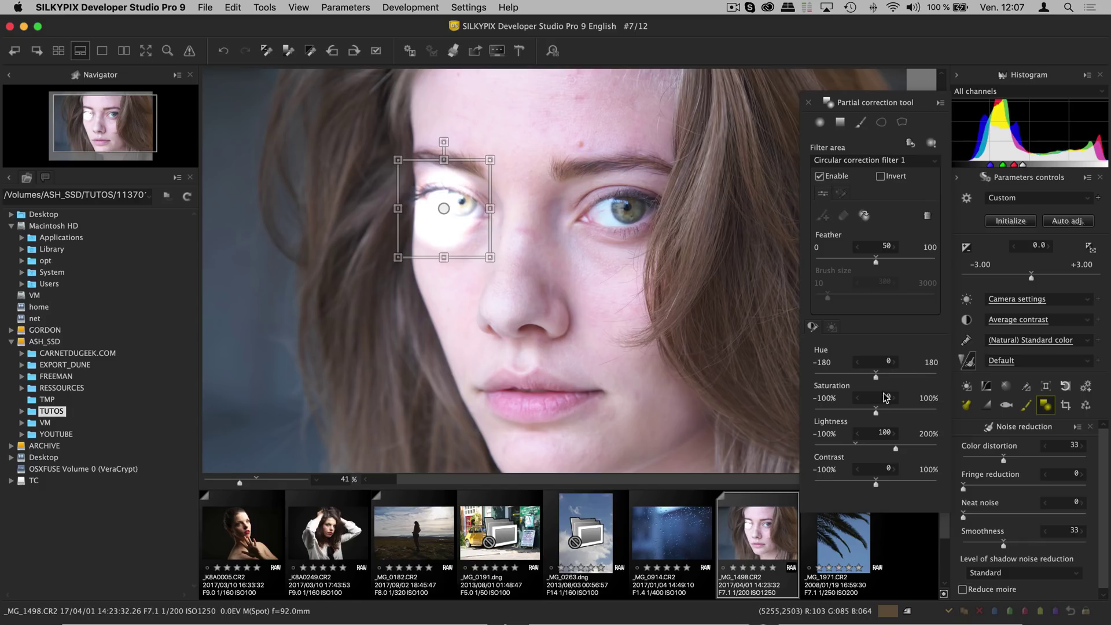
{"action": "left_click_drag", "start_coordinate": [875, 412], "coordinate": [854, 412]}
Delete the circular correction filter around the eye and close the Partial correction tool
{"action": "left_click", "coordinate": [820, 119]}
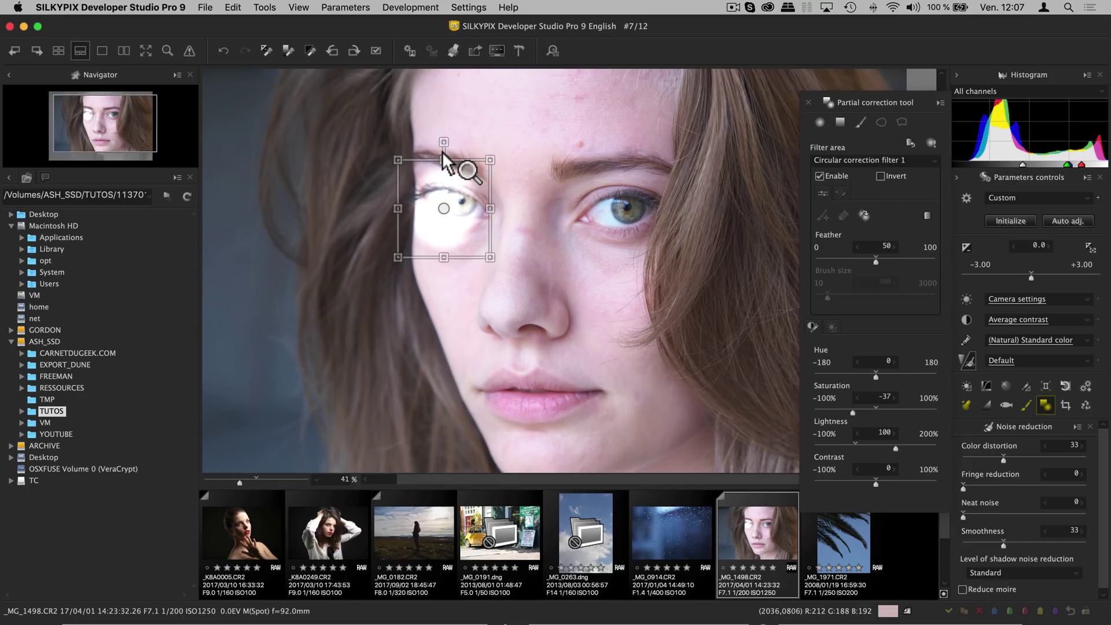
{"action": "key", "text": "Delete"}
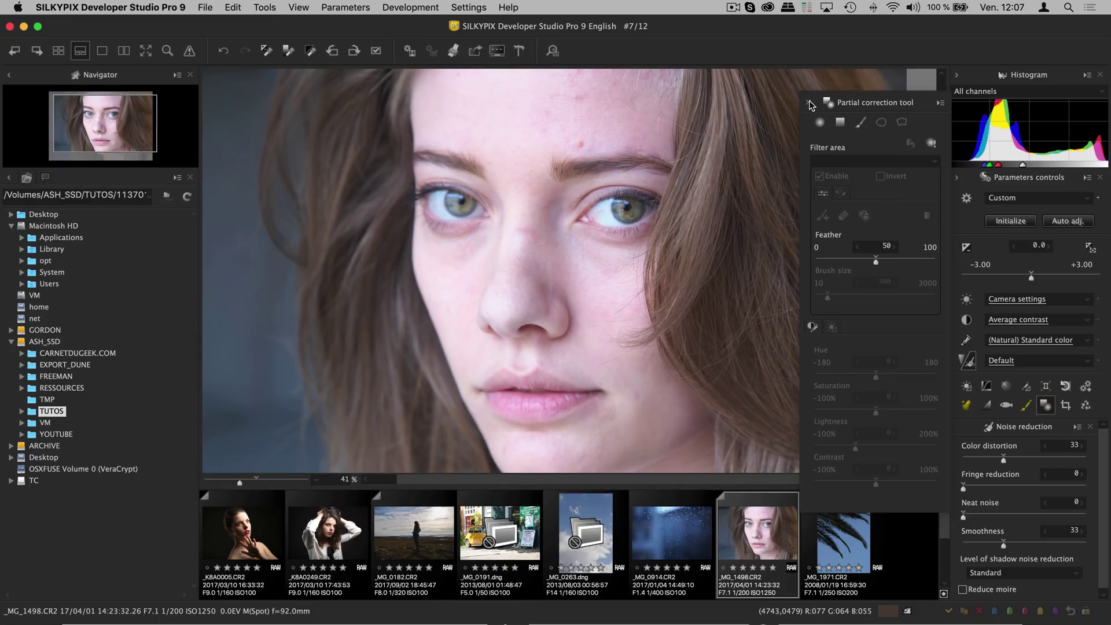
{"action": "left_click", "coordinate": [809, 102]}
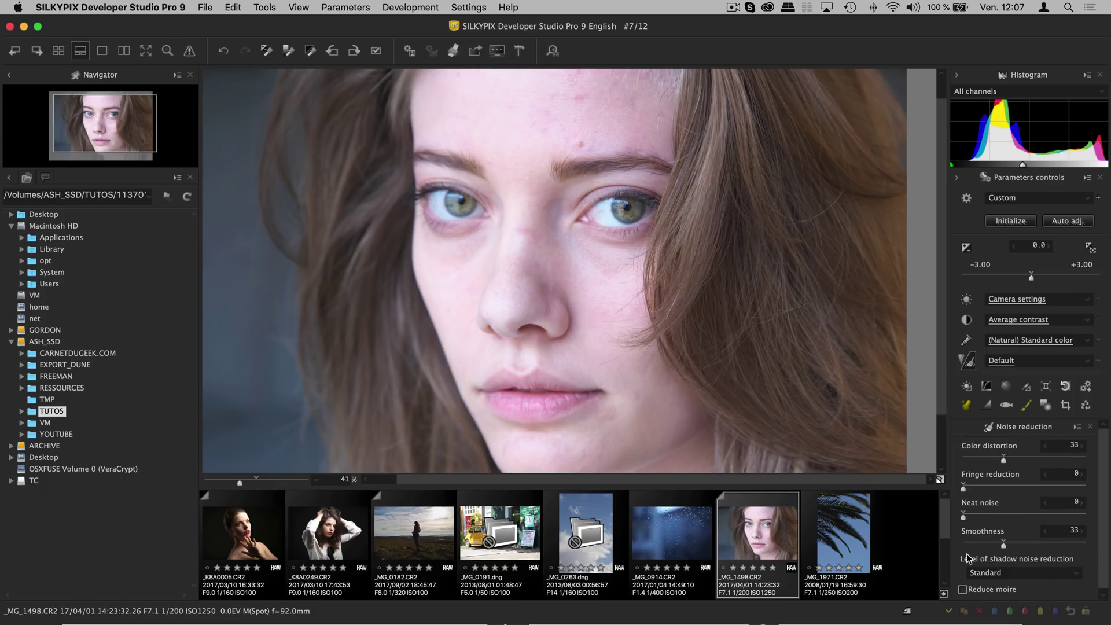
Review the Spotting tools over the nose once more and close them
{"action": "left_click", "coordinate": [1027, 406]}
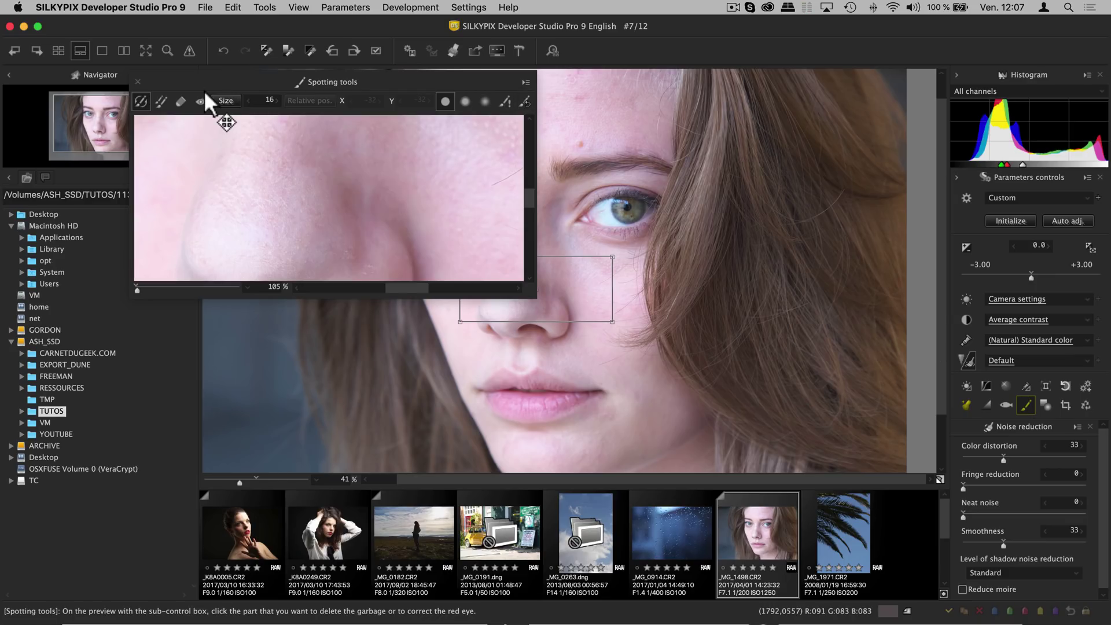
{"action": "left_click", "coordinate": [137, 81]}
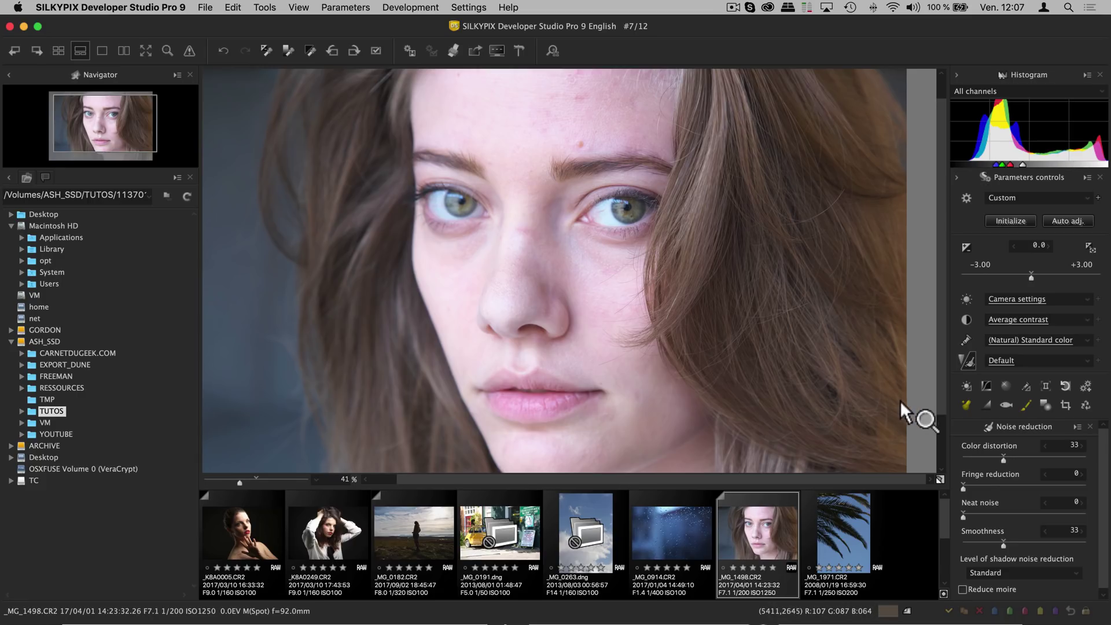
Compare the retouched portrait with its default development parameters, and restore the custom parameters
{"action": "left_click_drag", "start_coordinate": [943, 238], "coordinate": [946, 270]}
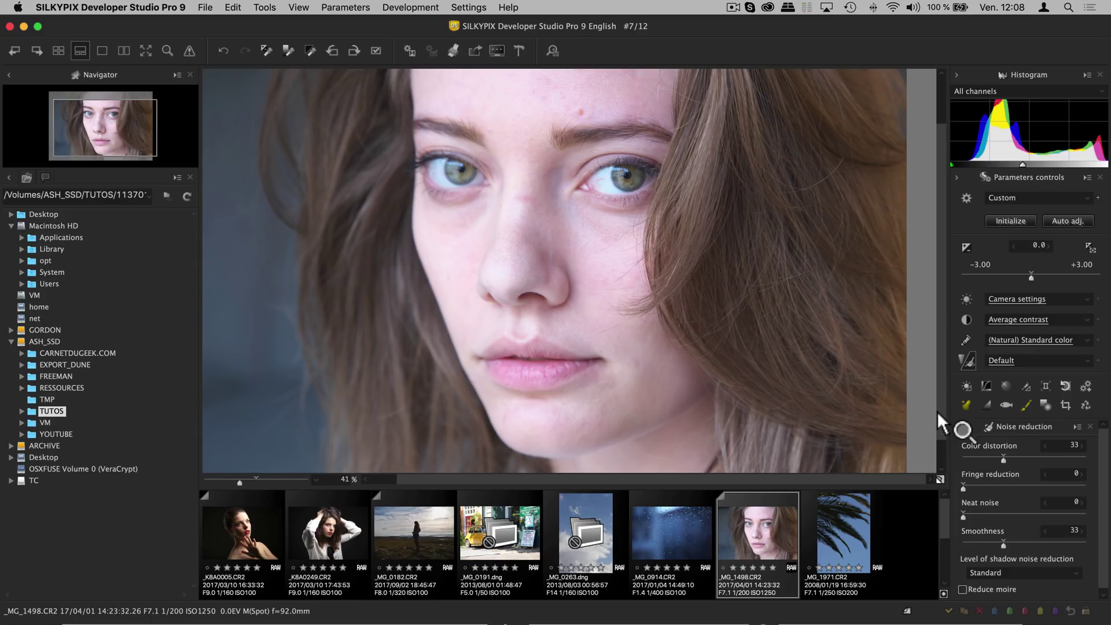
{"action": "scroll", "coordinate": [939, 377], "scroll_direction": "up", "scroll_amount": 2}
{"action": "scroll", "coordinate": [939, 382], "scroll_direction": "up", "scroll_amount": 1}
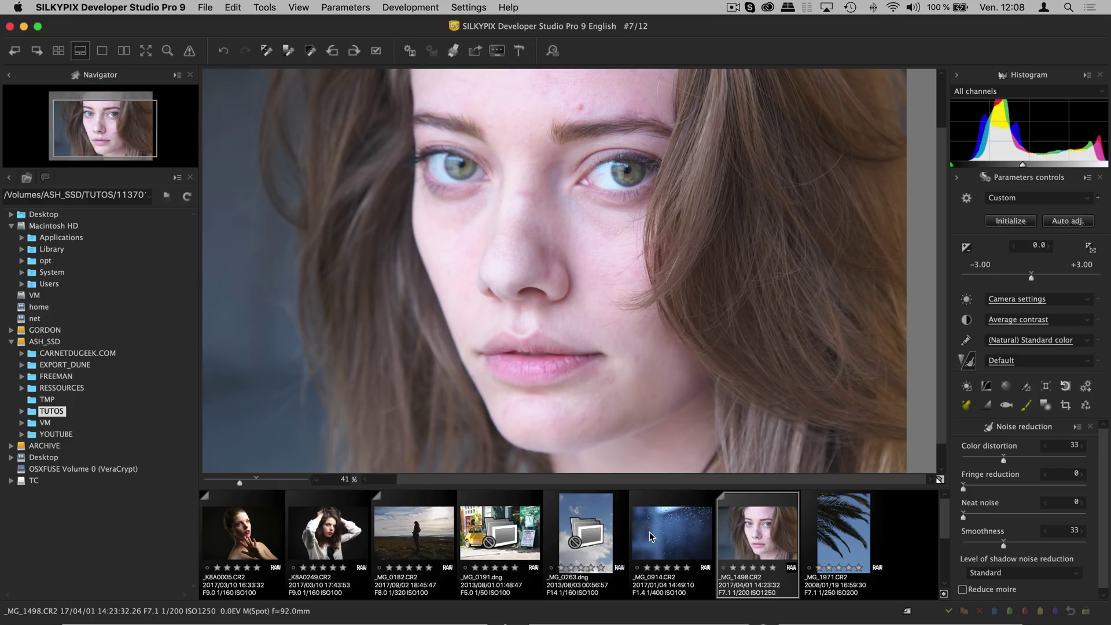
{"action": "left_click", "coordinate": [940, 479]}
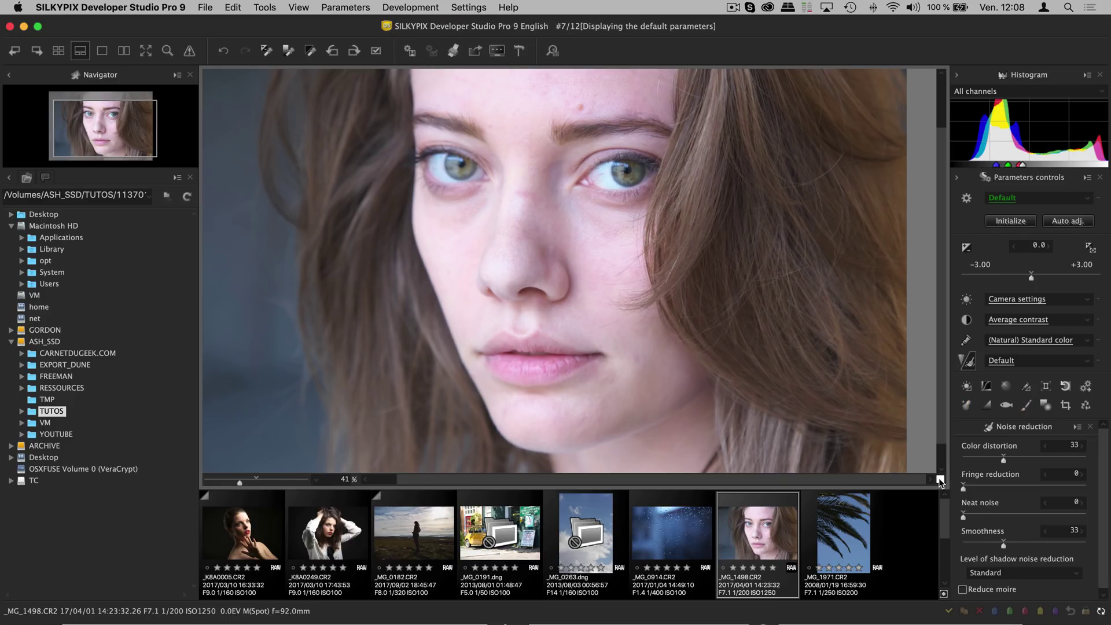
{"action": "left_click", "coordinate": [940, 479]}
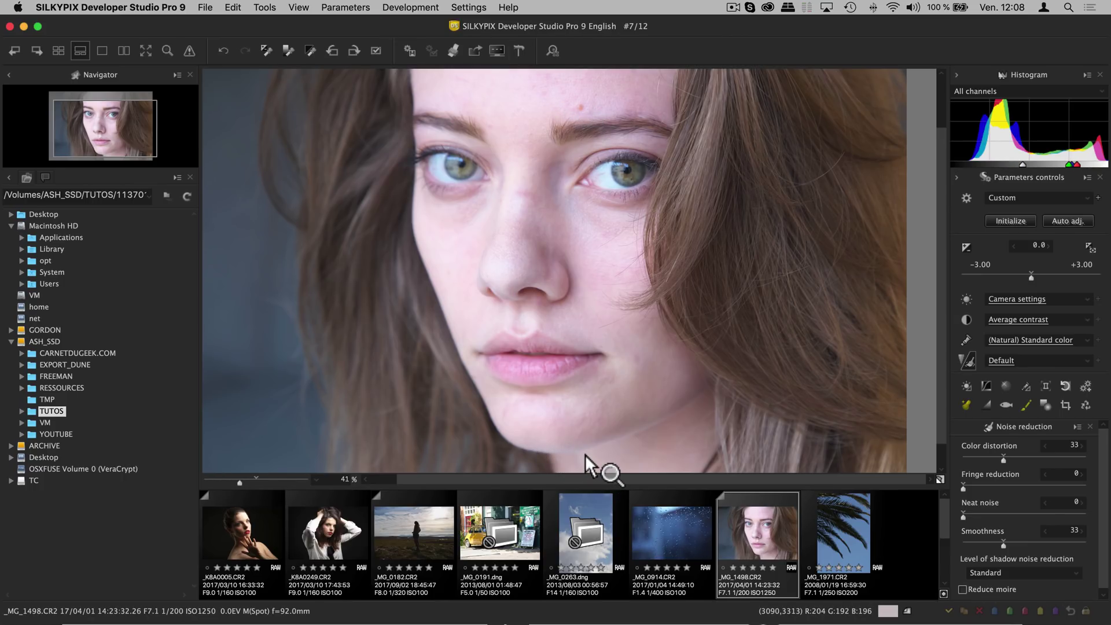
Try to display the DNG photos _MG_0191.dng and _MG_0263.dng, and return to the landscape _MG_0182.CR2
{"action": "left_click", "coordinate": [490, 517]}
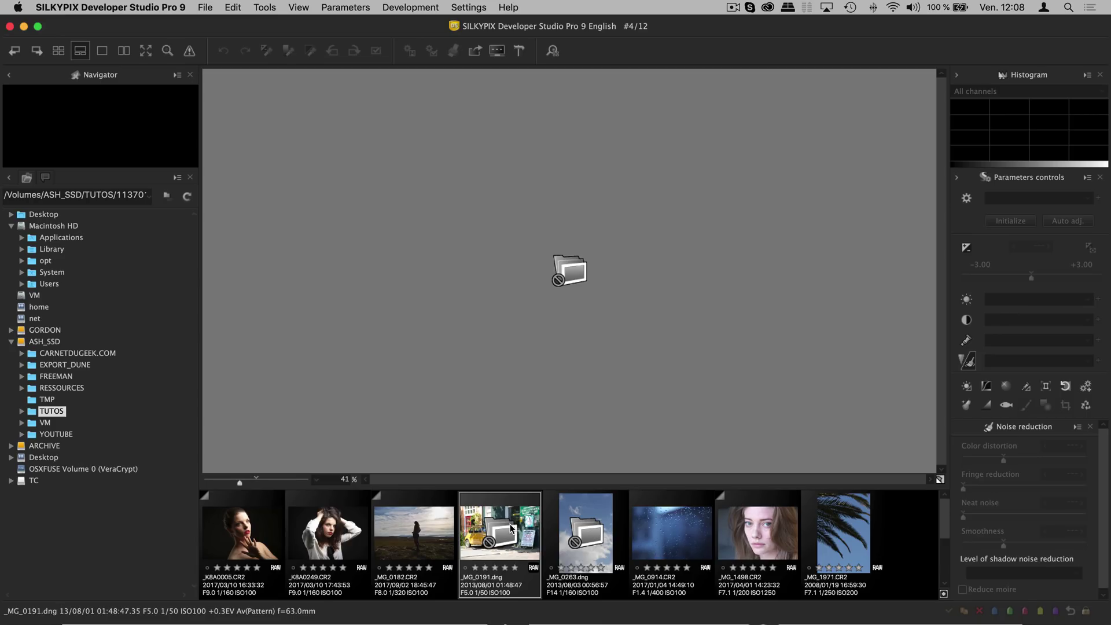
{"action": "left_click", "coordinate": [556, 532]}
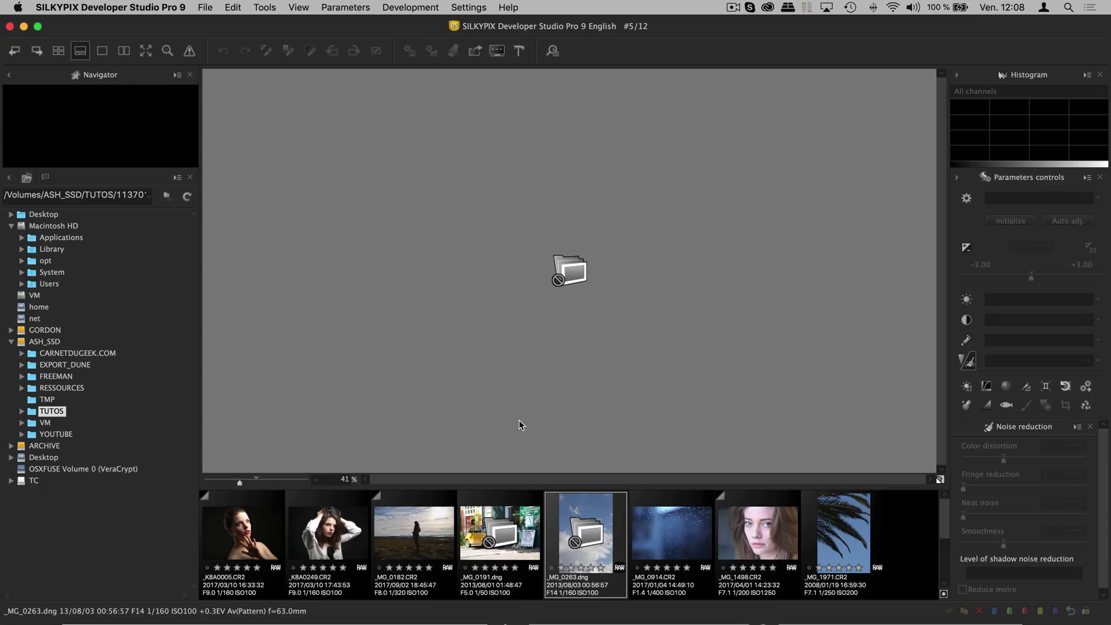
{"action": "left_click", "coordinate": [432, 529]}
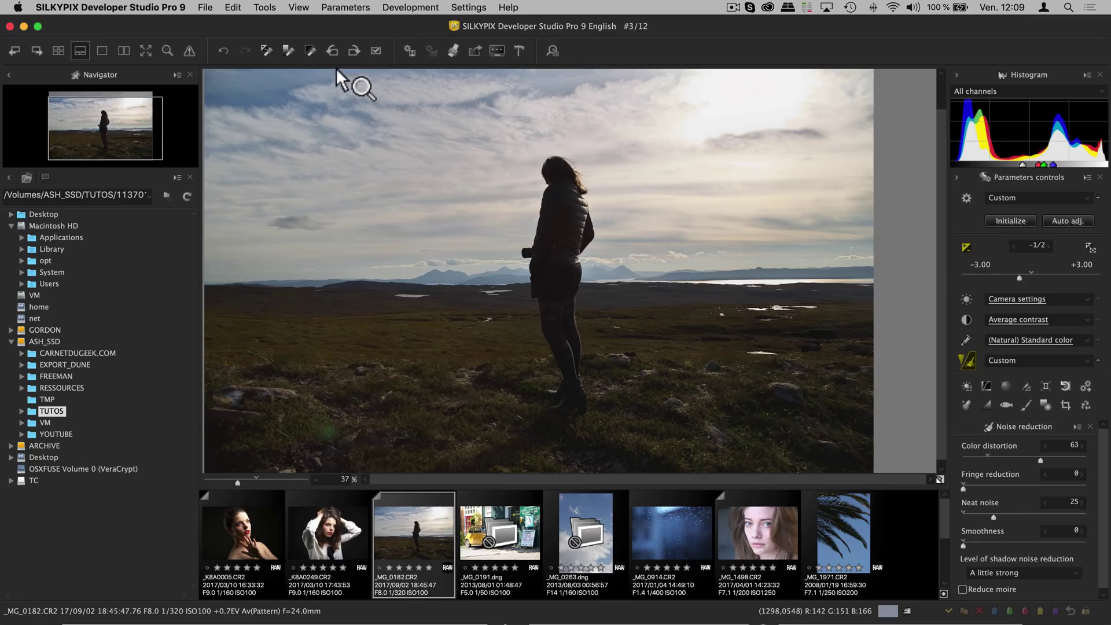
Review the batch development options for the selected landscape, including the enhanced settings and unsharp mask presets, and cancel without developing
{"action": "left_click", "coordinate": [299, 7]}
{"action": "mouse_move", "coordinate": [319, 5]}
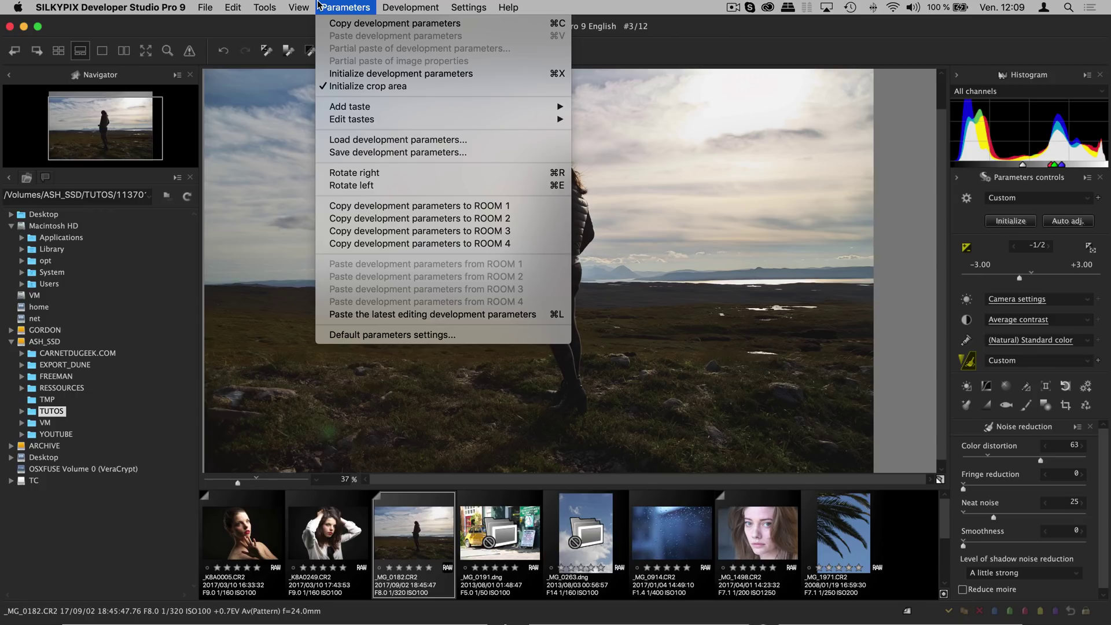
{"action": "mouse_move", "coordinate": [397, 5]}
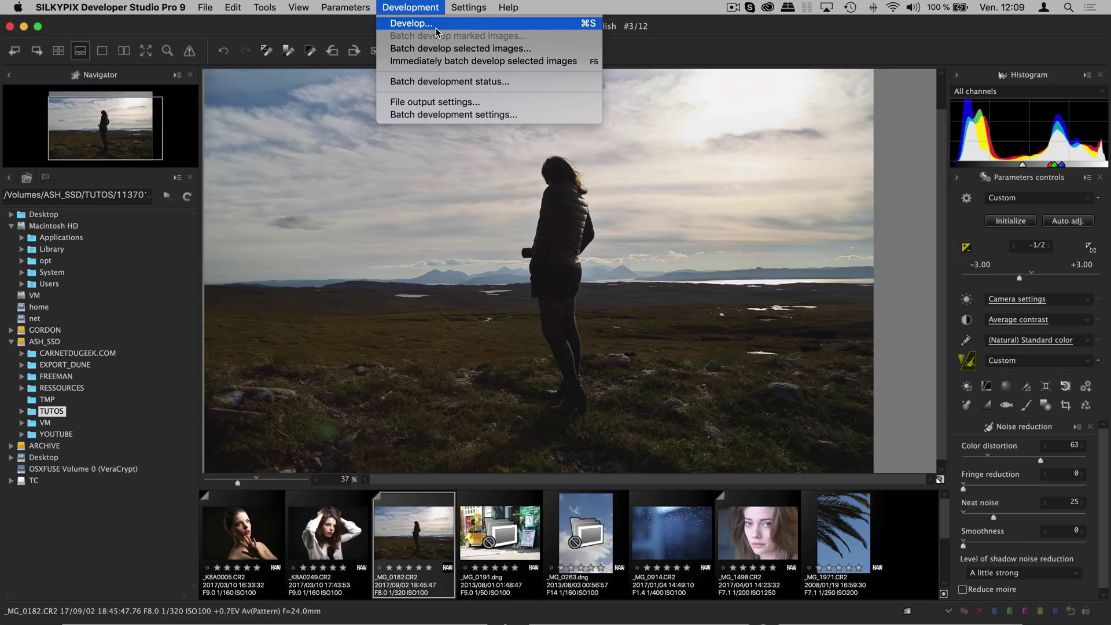
{"action": "left_click", "coordinate": [442, 49]}
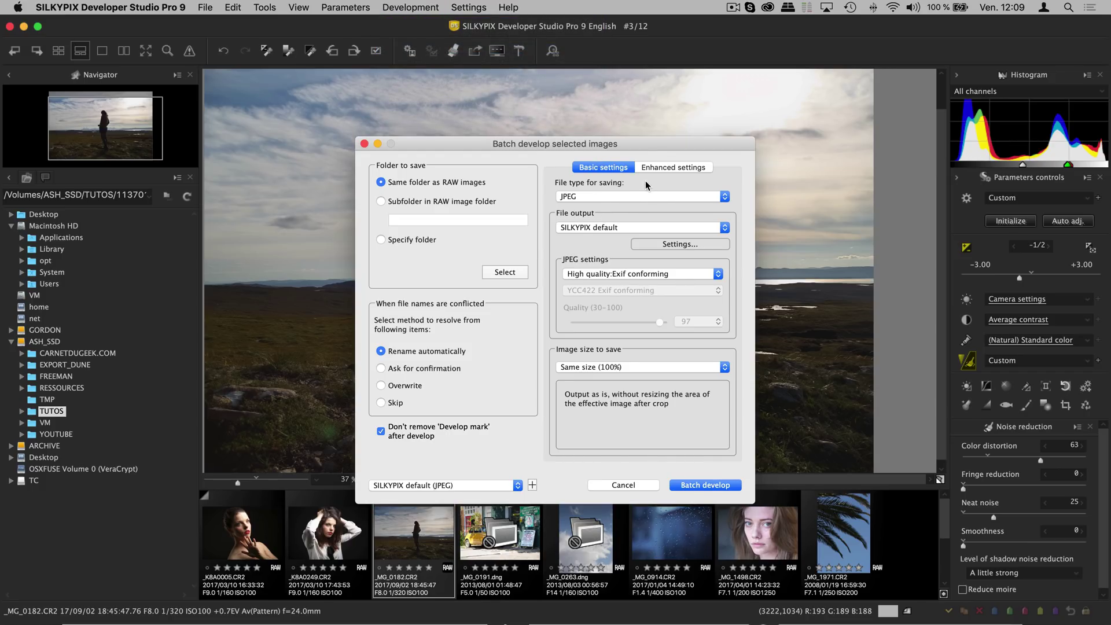
{"action": "left_click", "coordinate": [657, 169]}
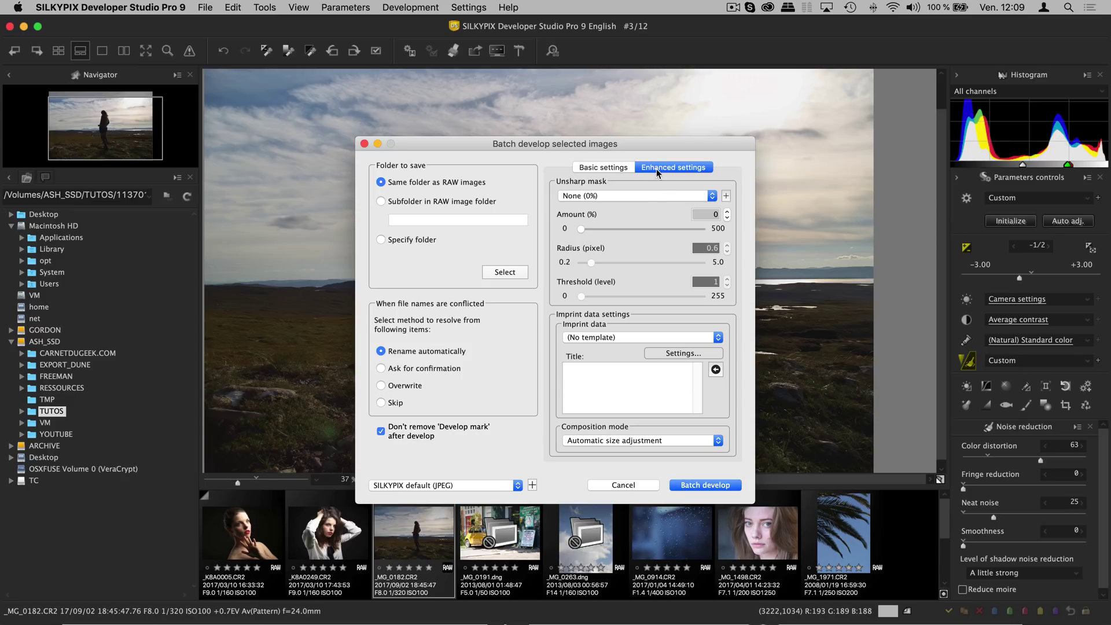
{"action": "left_click", "coordinate": [665, 197]}
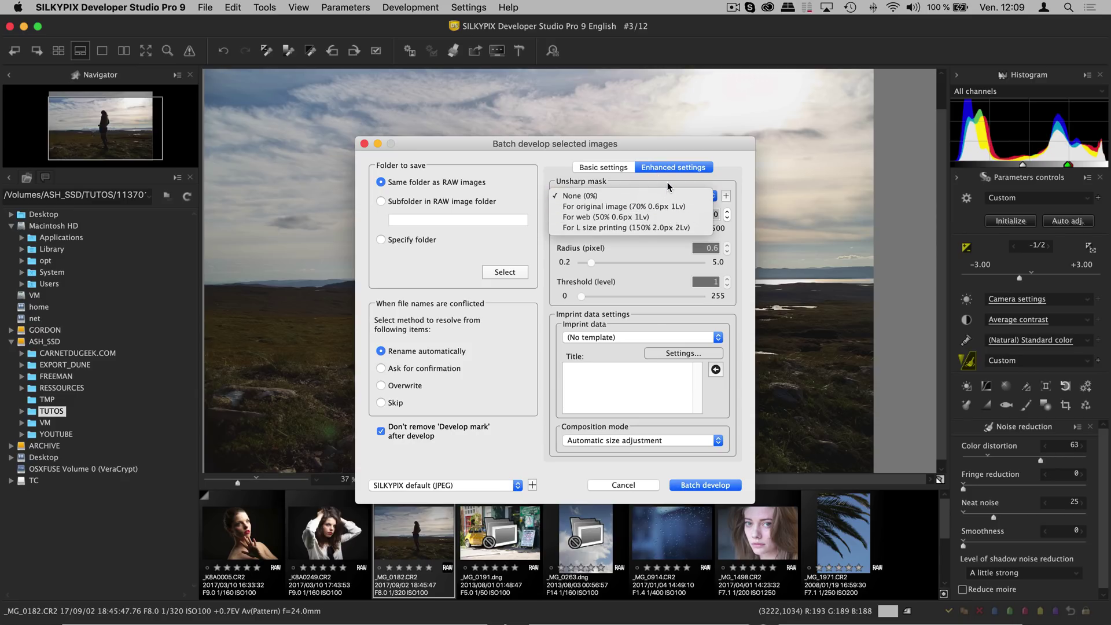
{"action": "left_click", "coordinate": [667, 186]}
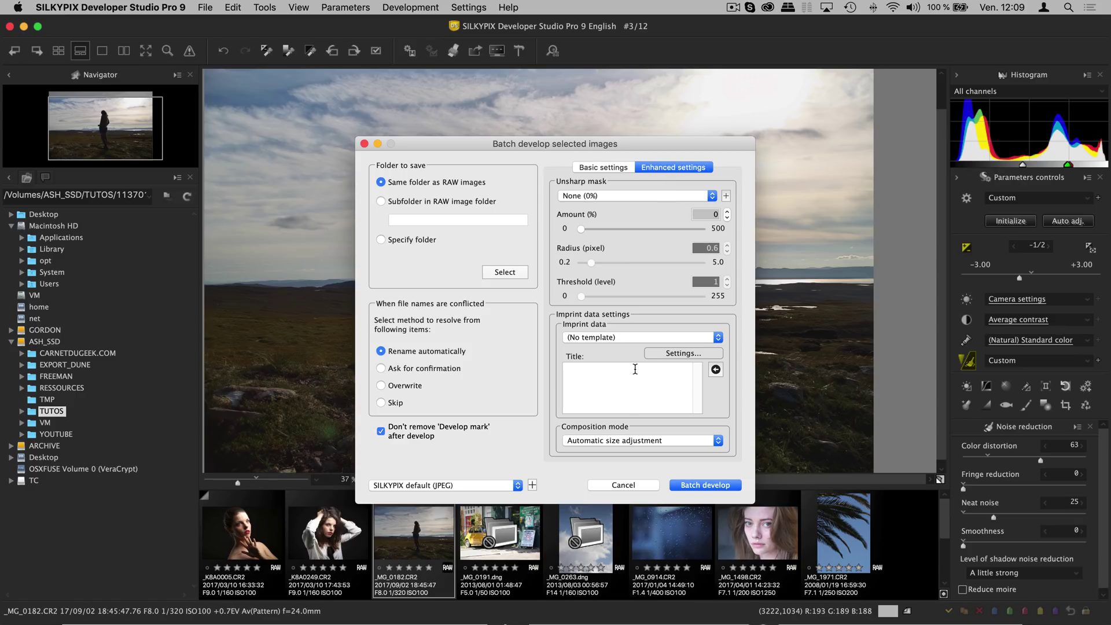
{"action": "left_click", "coordinate": [612, 486]}
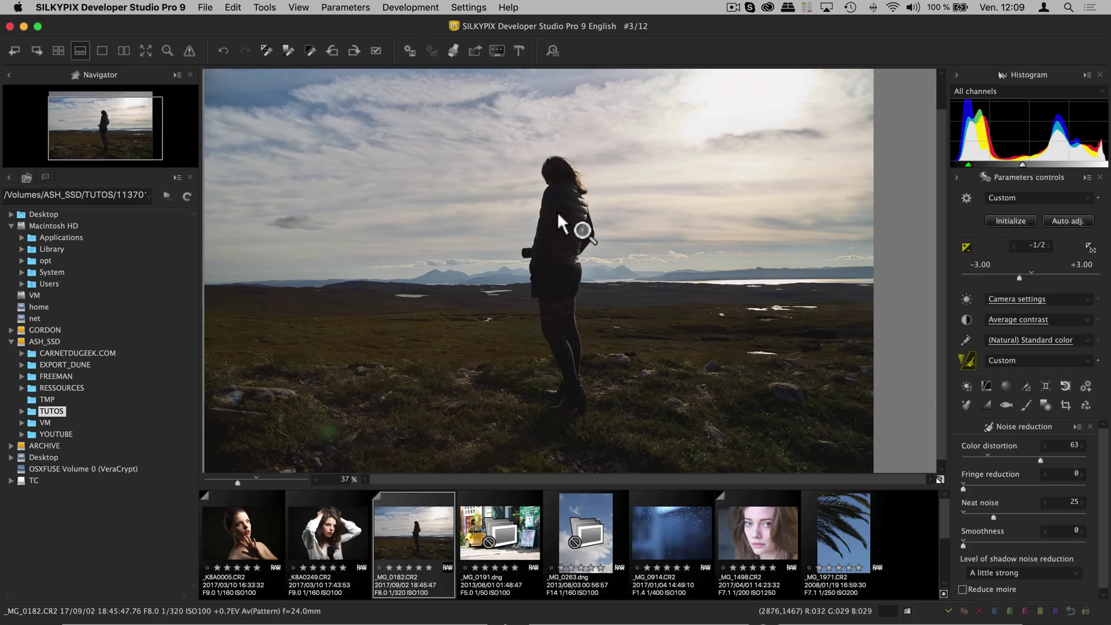
Enlarge the Safari window, review the purchasing information on the SILKYPIX Developer Studio Pro9 store page, and return to SILKYPIX
{"action": "left_click_drag", "start_coordinate": [237, 482], "coordinate": [235, 483]}
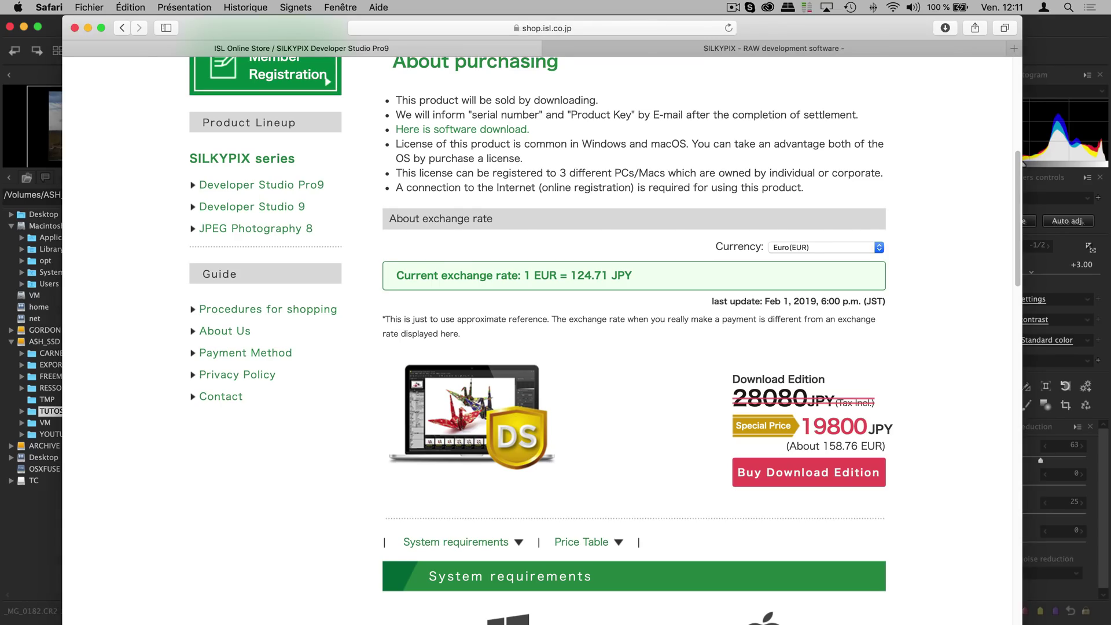
{"action": "left_click_drag", "start_coordinate": [63, 624], "coordinate": [10, 622]}
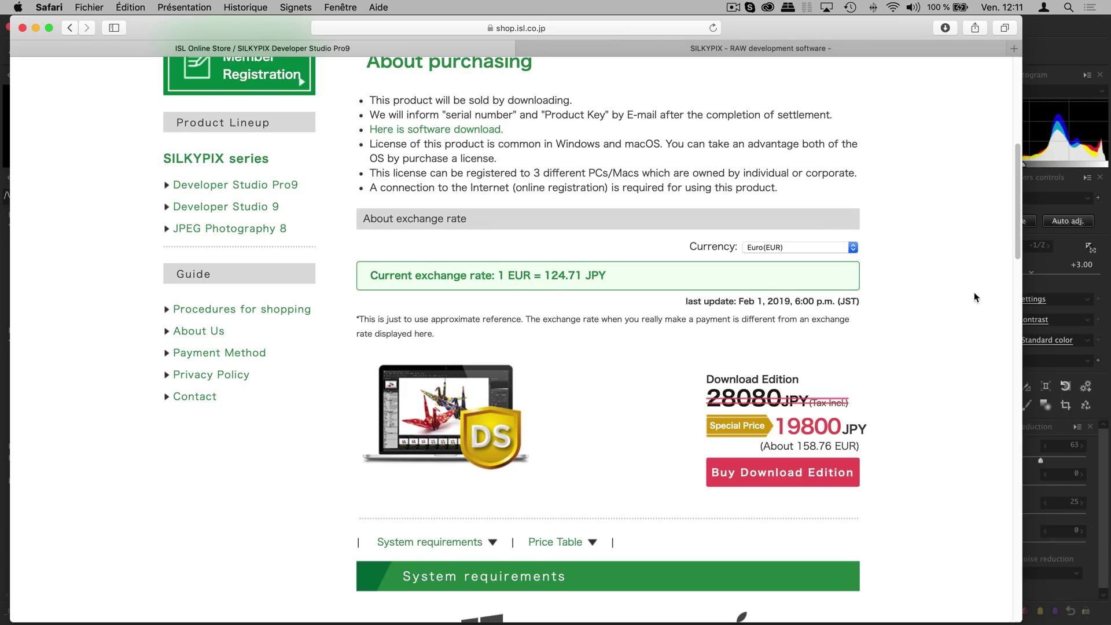
{"action": "left_click_drag", "start_coordinate": [1023, 312], "coordinate": [1086, 341]}
{"action": "scroll", "coordinate": [1008, 362], "scroll_direction": "up", "scroll_amount": 10}
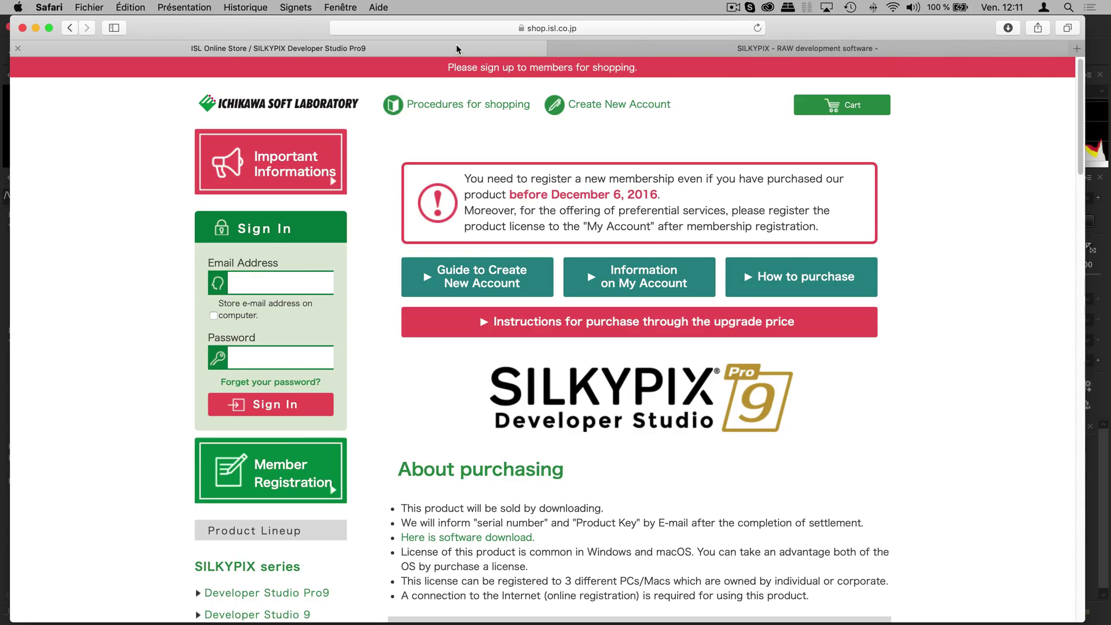
{"action": "scroll", "coordinate": [819, 309], "scroll_direction": "down", "scroll_amount": 5}
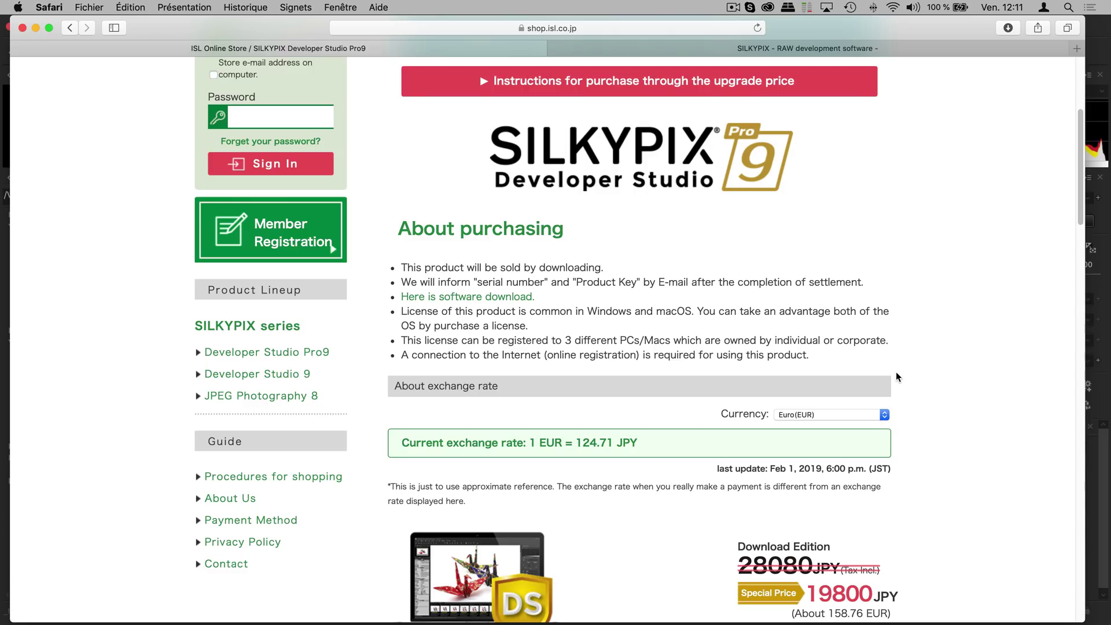
{"action": "scroll", "coordinate": [896, 374], "scroll_direction": "up", "scroll_amount": 1}
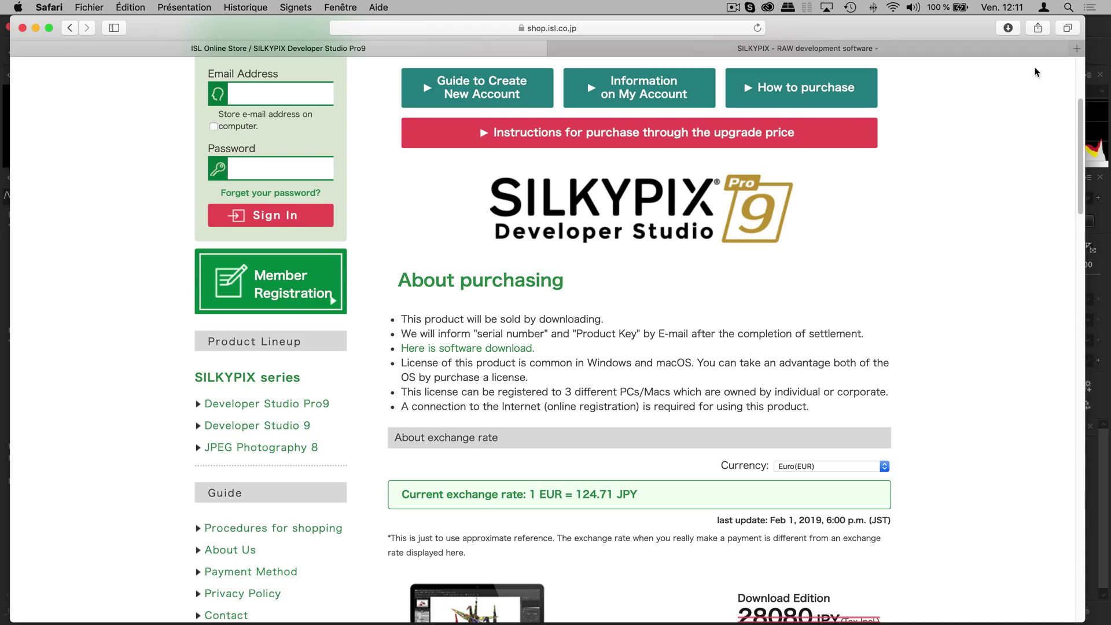
{"action": "left_click", "coordinate": [1102, 26]}
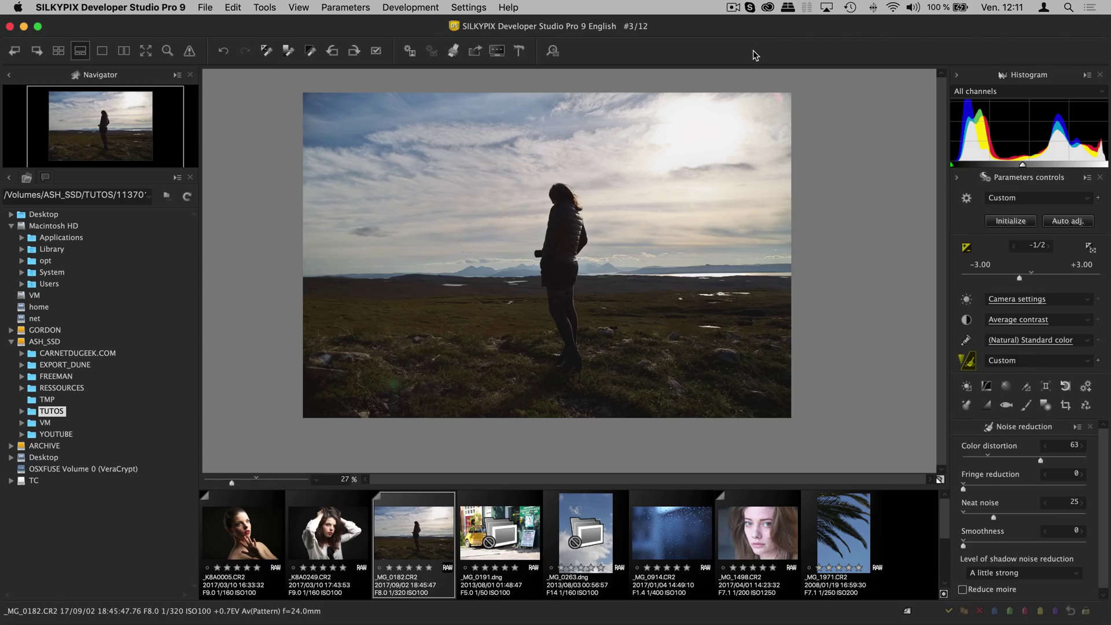